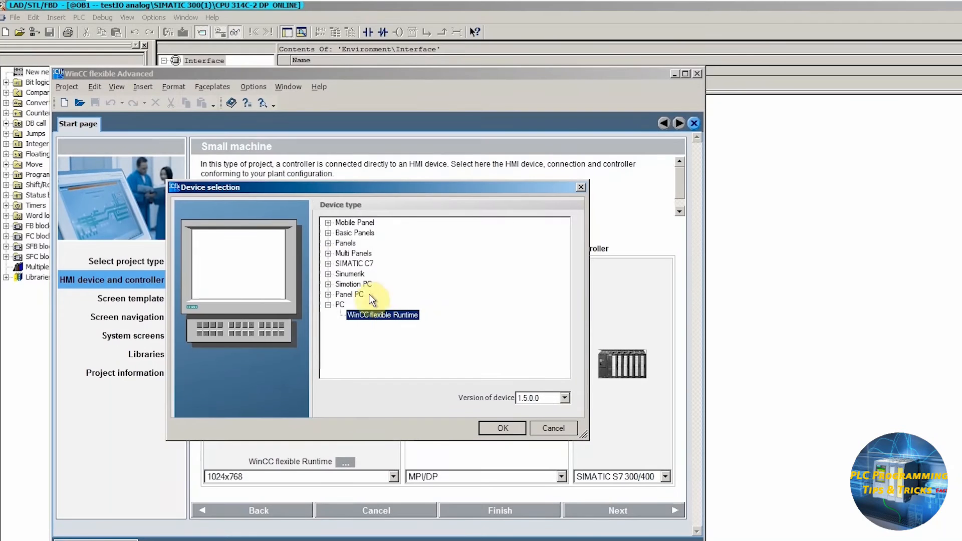
- Choose the MP 177 6" Touch multi panel as the HMI device and continue to the screen template settings
{"action": "left_click", "coordinate": [329, 254]}
{"action": "left_click", "coordinate": [341, 264]}
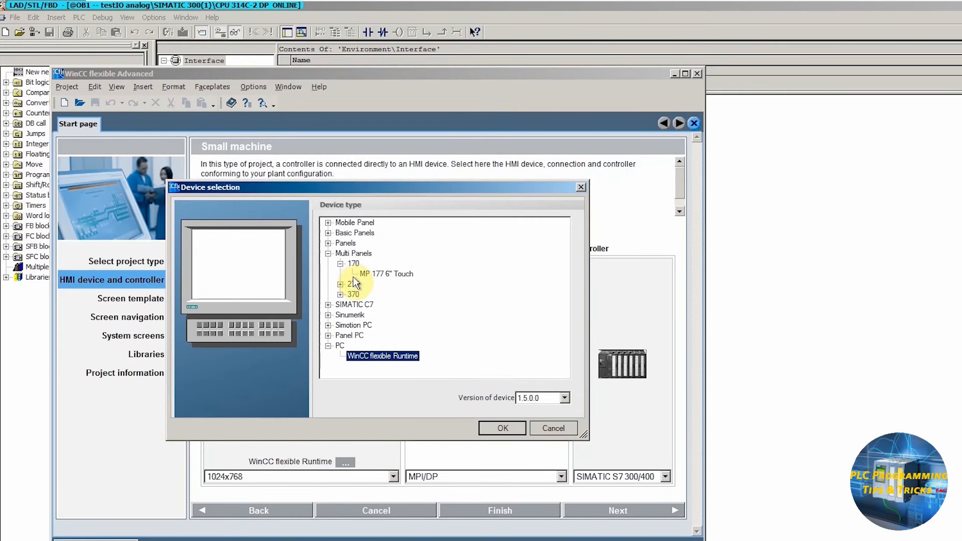
{"action": "left_click", "coordinate": [362, 274]}
{"action": "left_click", "coordinate": [492, 434]}
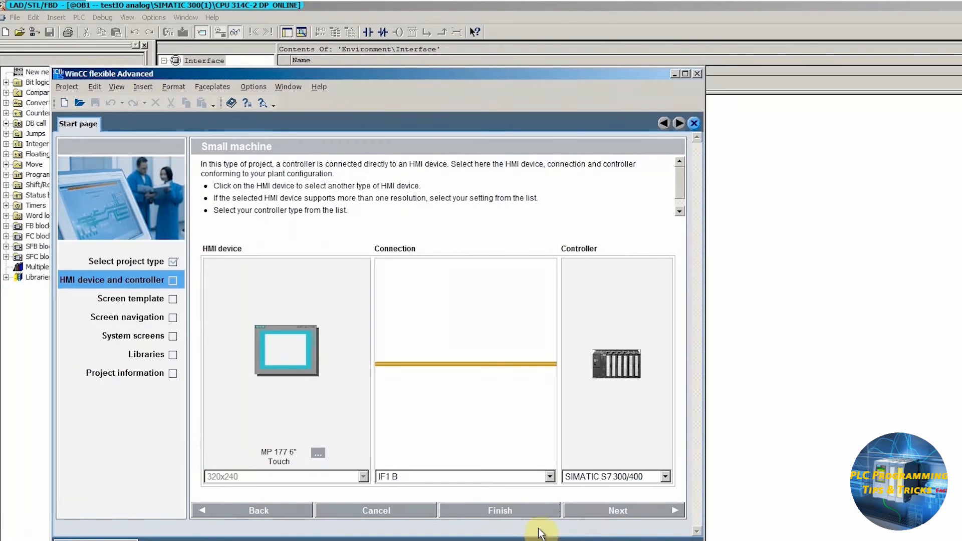
{"action": "left_click", "coordinate": [599, 511]}
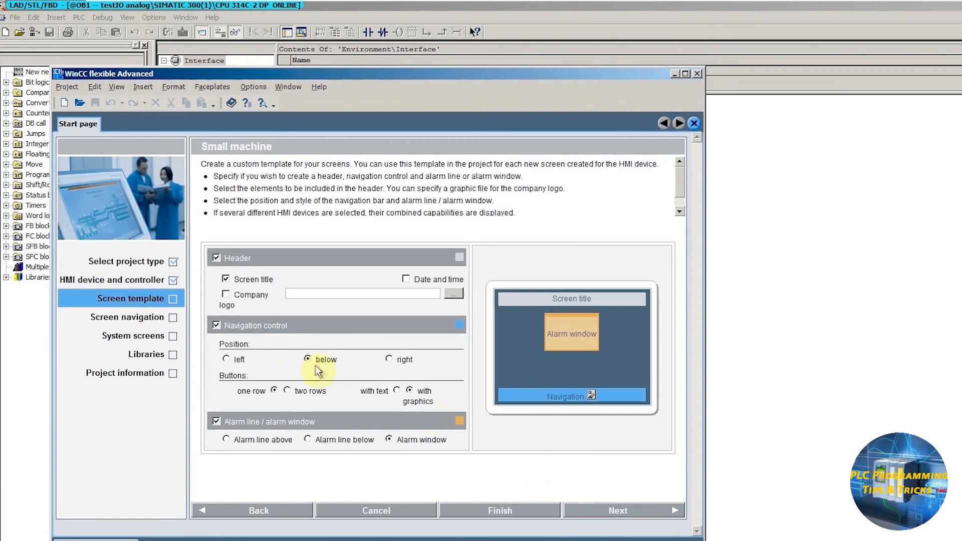
- Disable the navigation control, header and alarm line/window in the screen template, and finish creating the project
{"action": "left_click", "coordinate": [218, 325]}
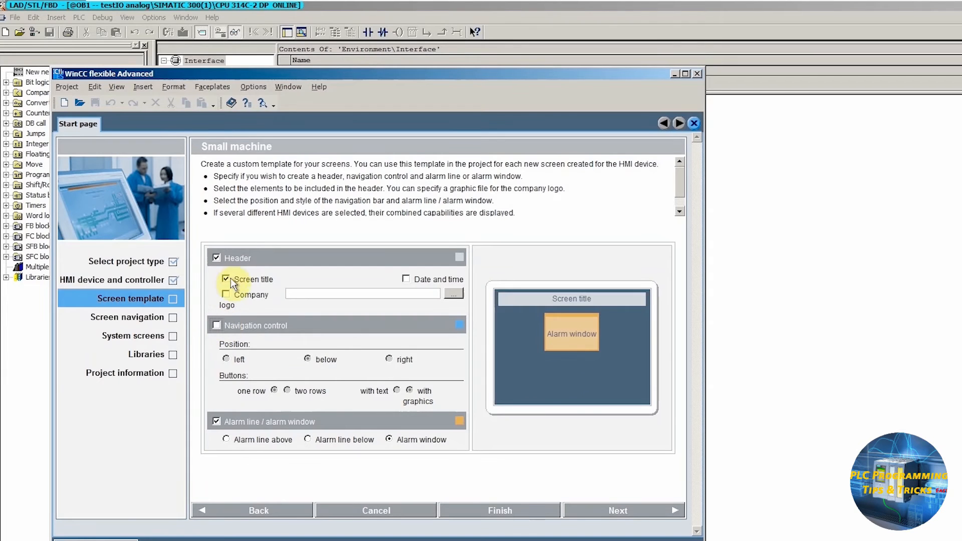
{"action": "left_click", "coordinate": [217, 259]}
{"action": "left_click", "coordinate": [235, 421]}
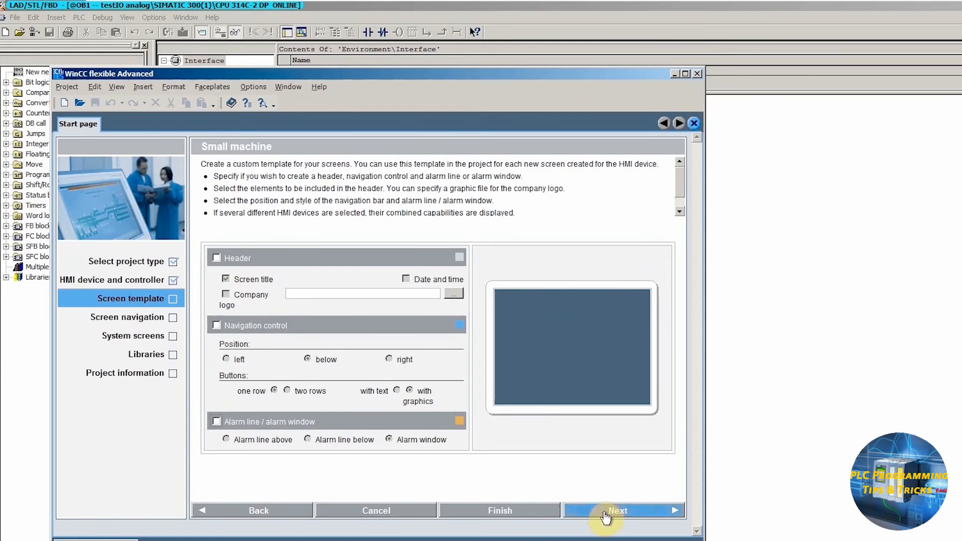
{"action": "left_click", "coordinate": [495, 509]}
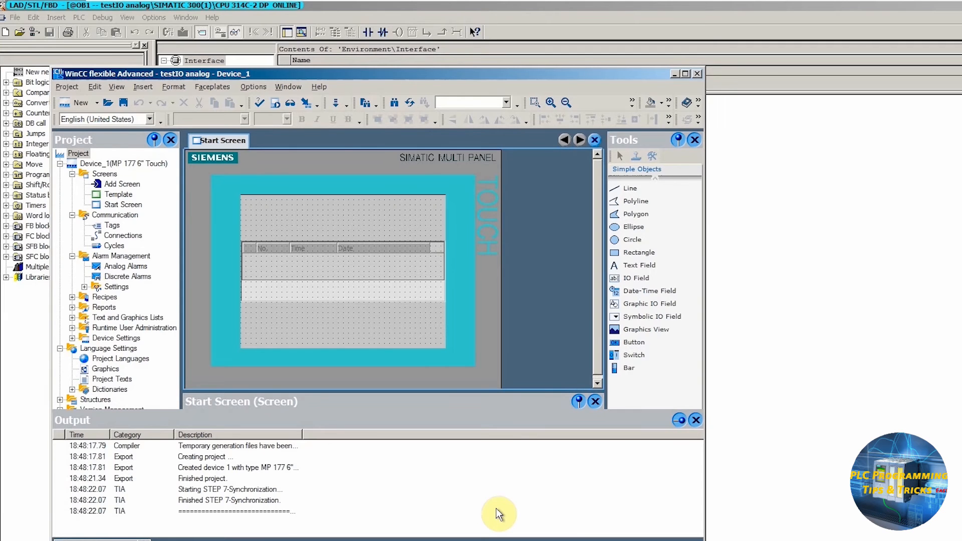
- Maximize the project window and zoom the Start Screen to 125%
{"action": "double_click", "coordinate": [368, 80]}
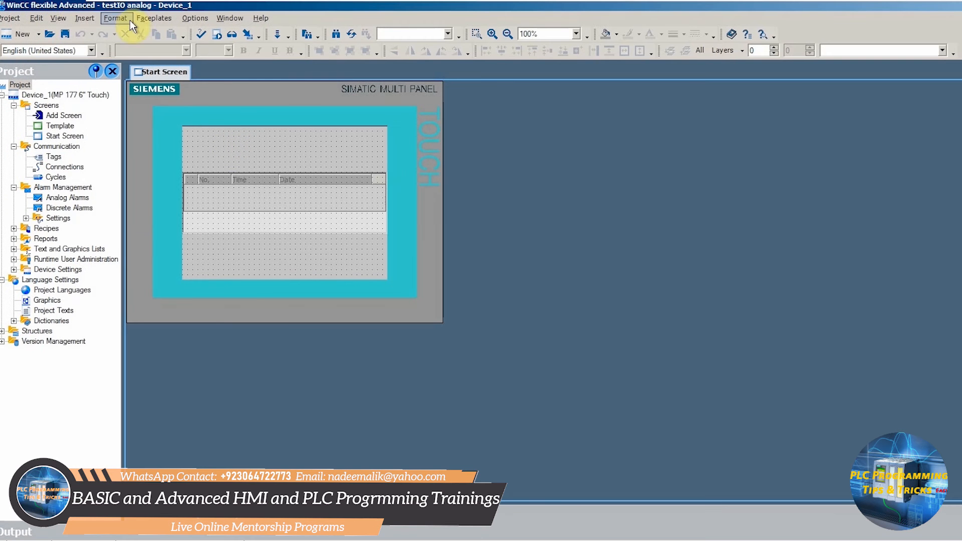
{"action": "left_click", "coordinate": [60, 18]}
{"action": "mouse_move", "coordinate": [150, 178]}
{"action": "left_click", "coordinate": [245, 179]}
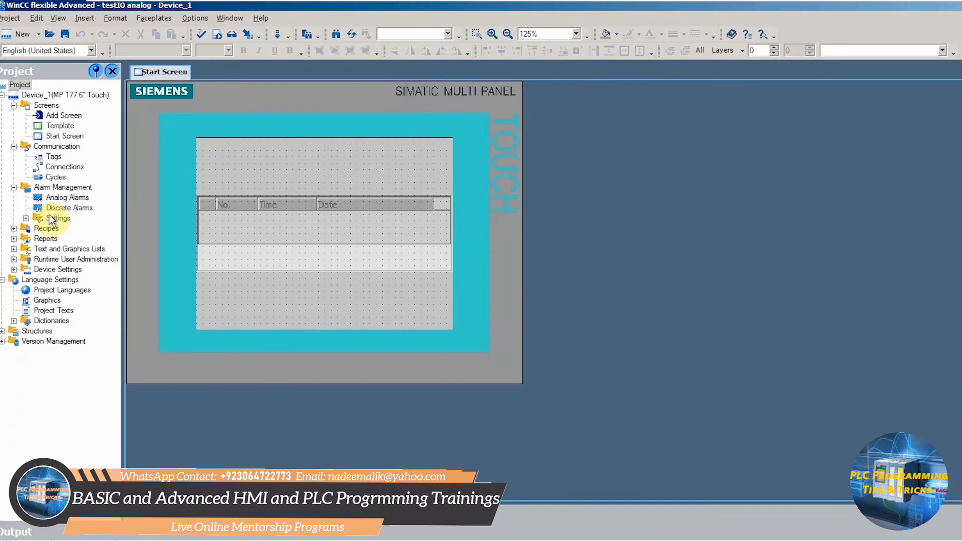
- Review the project's Connections and Tags editors, and return to the Start Screen
{"action": "left_click", "coordinate": [64, 167]}
{"action": "double_click", "coordinate": [65, 167]}
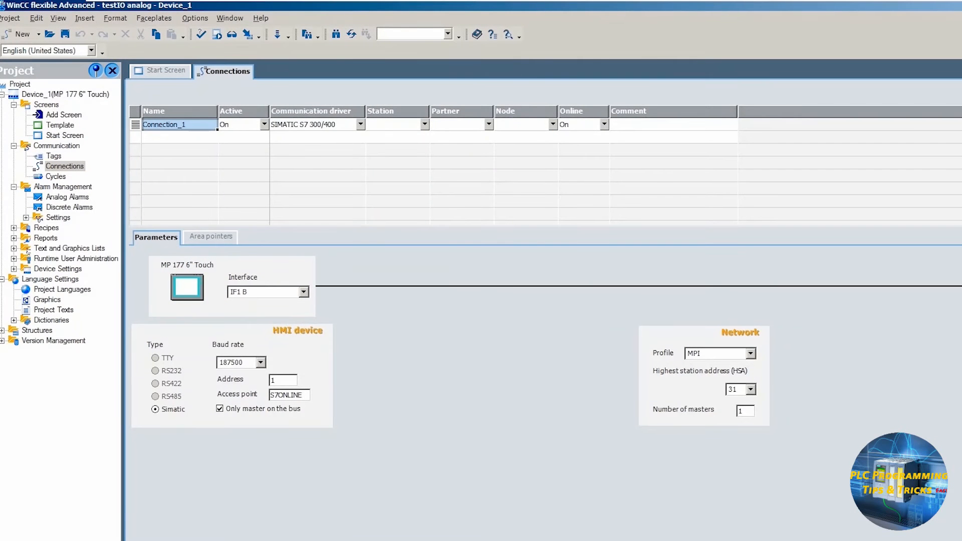
{"action": "double_click", "coordinate": [56, 156]}
{"action": "left_click", "coordinate": [165, 71]}
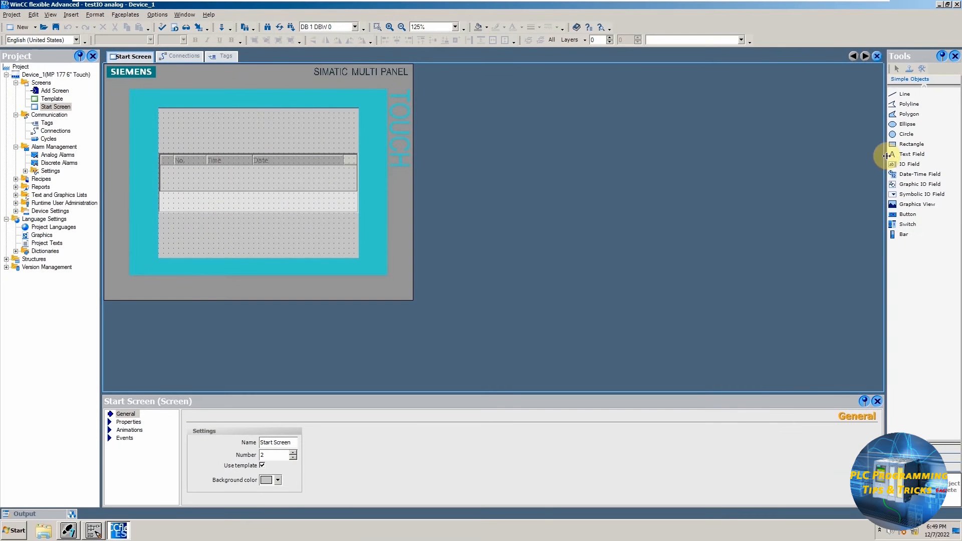
- Place a button on the lower part of the Start Screen and enlarge the properties area
{"action": "left_click_drag", "start_coordinate": [887, 156], "coordinate": [761, 150]}
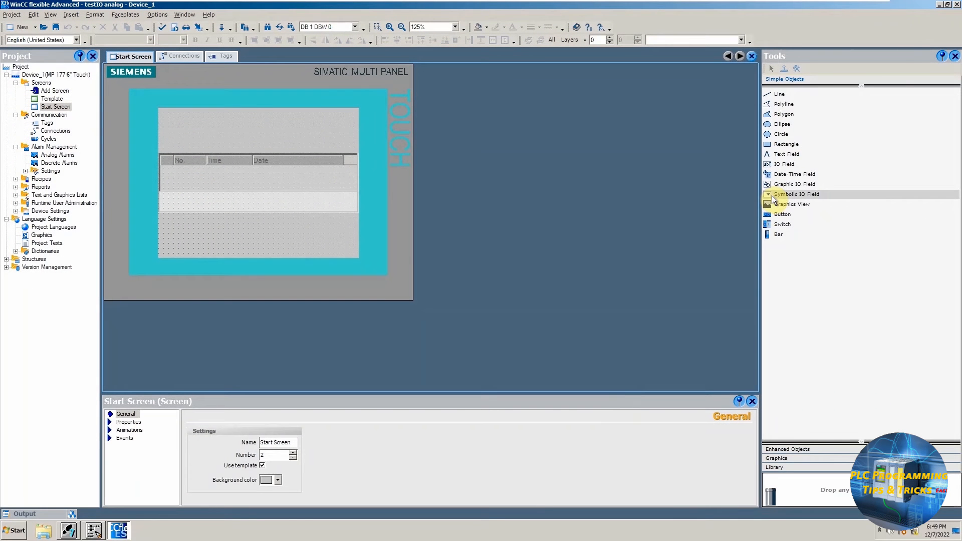
{"action": "left_click_drag", "start_coordinate": [775, 215], "coordinate": [243, 236]}
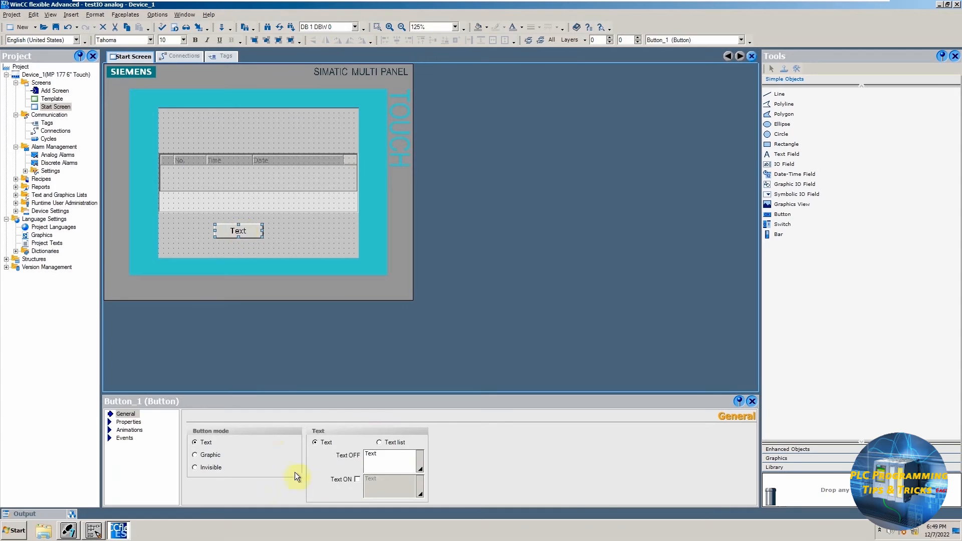
{"action": "left_click_drag", "start_coordinate": [382, 393], "coordinate": [371, 314]}
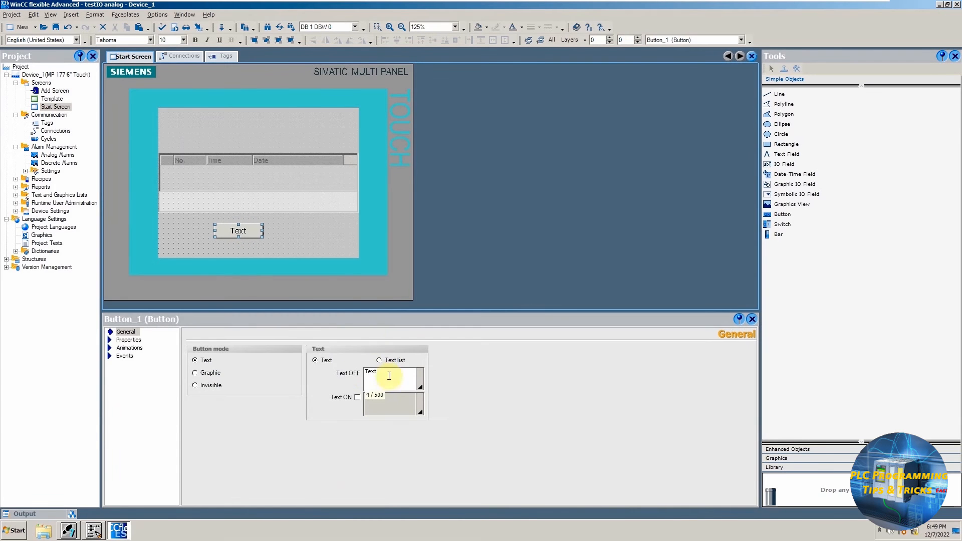
- Set the button's OFF text to VFD RUN and reposition the button slightly up and to the right
{"action": "double_click", "coordinate": [389, 376]}
{"action": "type", "text": "RUN CO"}
{"action": "key", "text": "BackSpace"}
{"action": "key", "text": "BackSpace"}
{"action": "key", "text": "BackSpace"}
{"action": "key", "text": "BackSpace"}
{"action": "type", "text": "VFD RUN"}
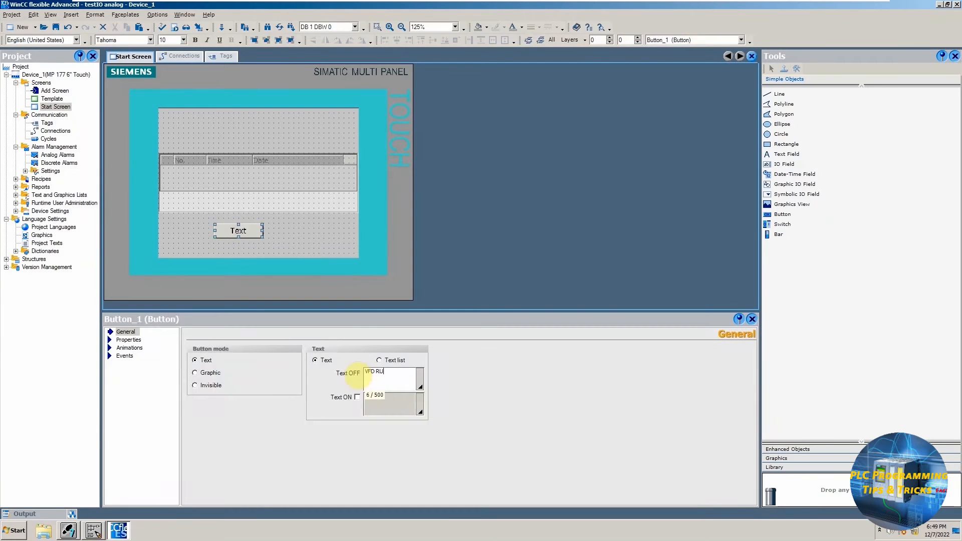
{"action": "left_click", "coordinate": [317, 250]}
{"action": "left_click_drag", "start_coordinate": [255, 234], "coordinate": [269, 229]}
{"action": "left_click", "coordinate": [303, 216]}
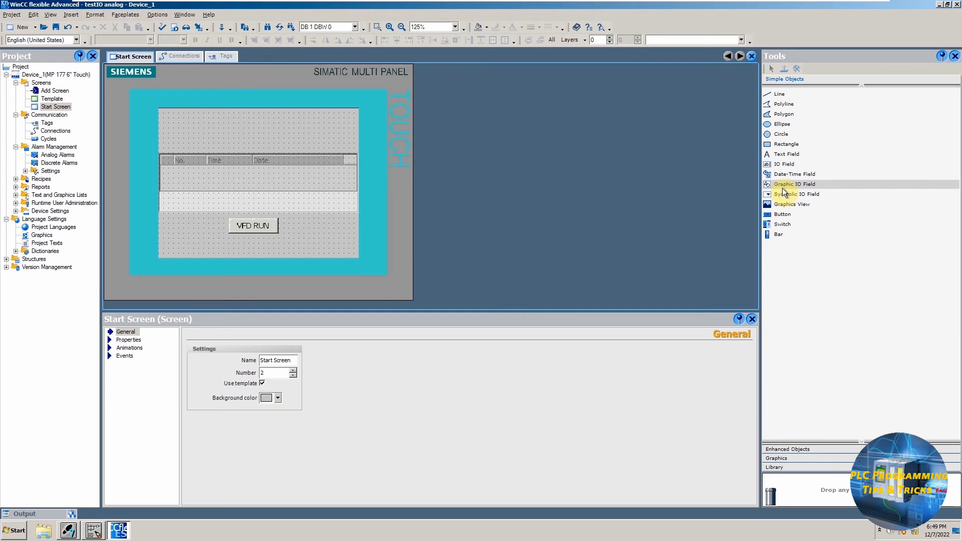
- Add two IO fields stacked one above the other and align the VFD RUN button directly beneath them
{"action": "left_click_drag", "start_coordinate": [785, 164], "coordinate": [236, 169]}
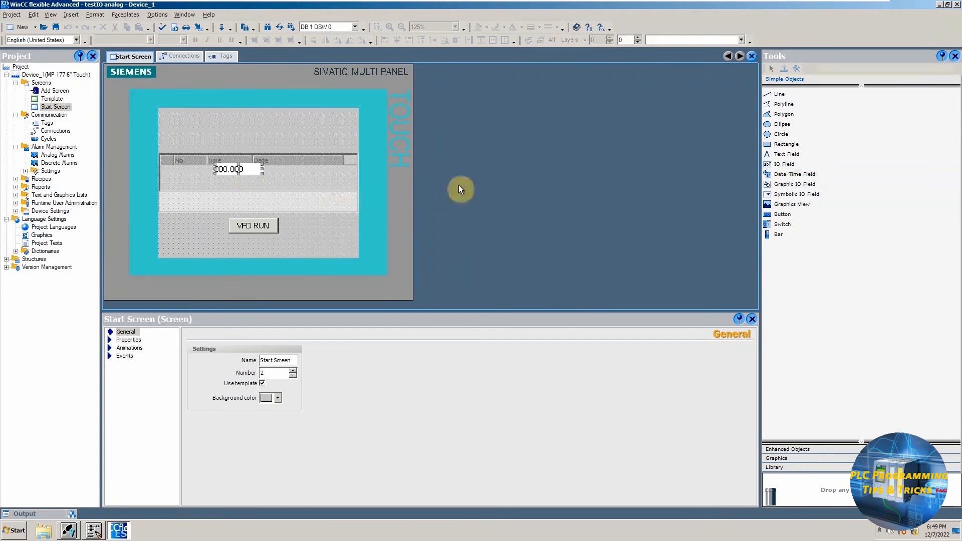
{"action": "left_click_drag", "start_coordinate": [784, 165], "coordinate": [244, 190]}
{"action": "left_click_drag", "start_coordinate": [245, 169], "coordinate": [256, 165]}
{"action": "left_click_drag", "start_coordinate": [244, 190], "coordinate": [249, 185]}
{"action": "left_click_drag", "start_coordinate": [249, 224], "coordinate": [245, 205]}
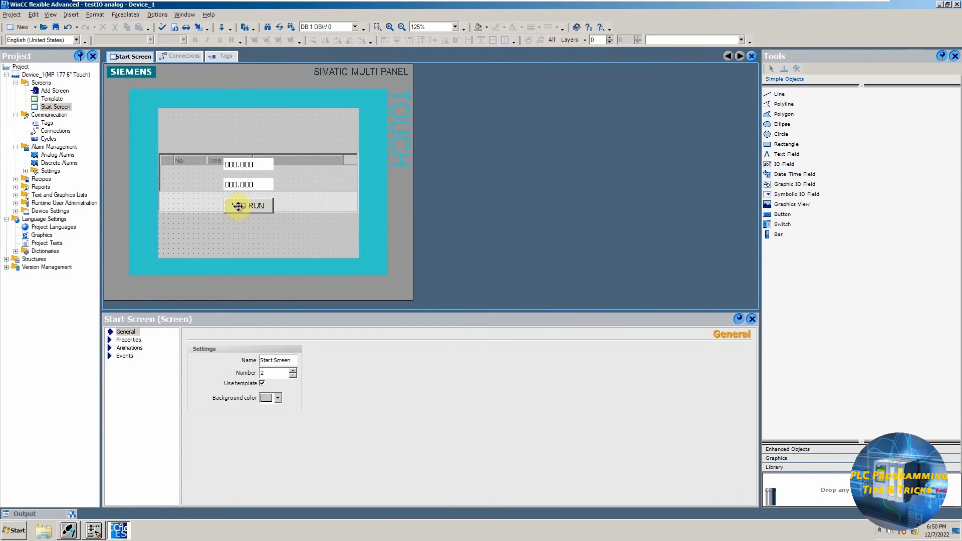
- Add a text field reading "Speed Ref(HZ)" and position it to the left of the upper IO field
{"action": "left_click", "coordinate": [236, 165]}
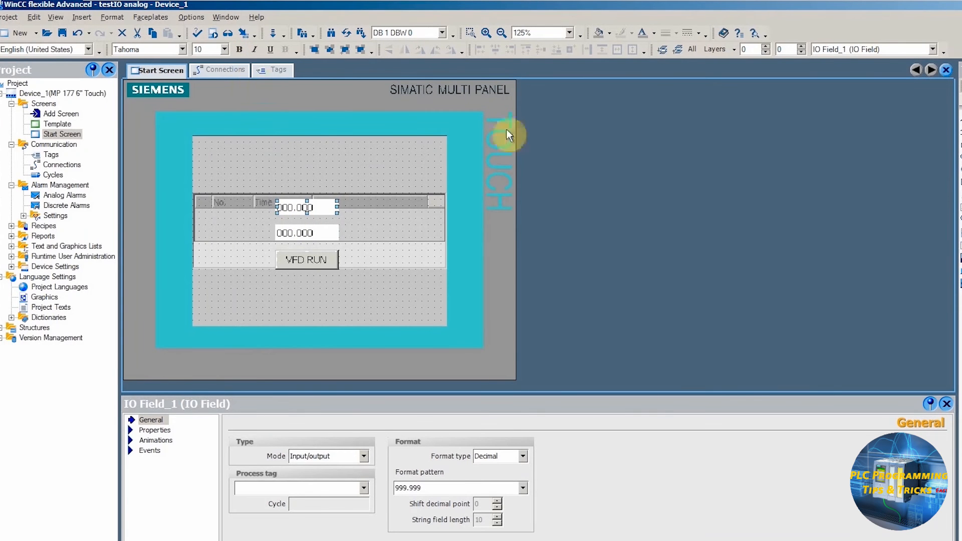
{"action": "left_click", "coordinate": [961, 194]}
{"action": "left_click", "coordinate": [208, 214]}
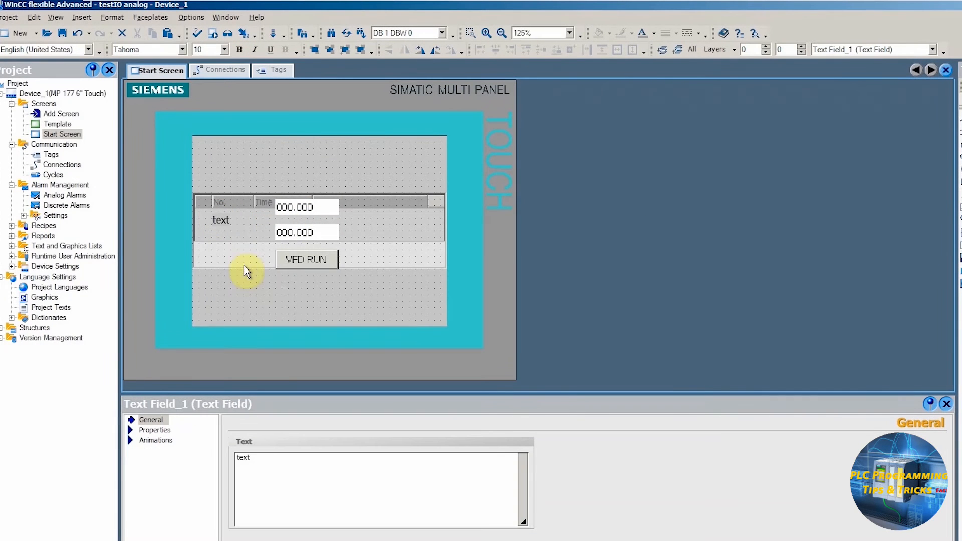
{"action": "type", "text": "Speed Ref(HZ)"}
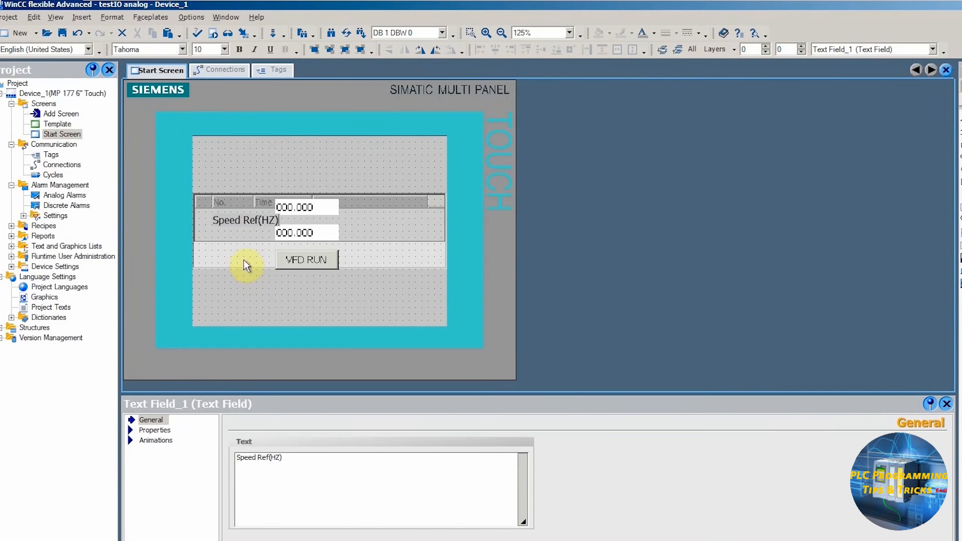
{"action": "left_click_drag", "start_coordinate": [257, 223], "coordinate": [234, 237]}
- Duplicate the Speed Ref(HZ) label beside the lower IO field and change the copy's text to "Actual Freq.(Hz)"
{"action": "right_click", "coordinate": [244, 209]}
{"action": "left_click", "coordinate": [268, 279]}
{"action": "right_click", "coordinate": [232, 229]}
{"action": "left_click", "coordinate": [260, 297]}
{"action": "left_click", "coordinate": [236, 241]}
{"action": "left_click", "coordinate": [241, 234]}
{"action": "key", "text": "ctrl+a"}
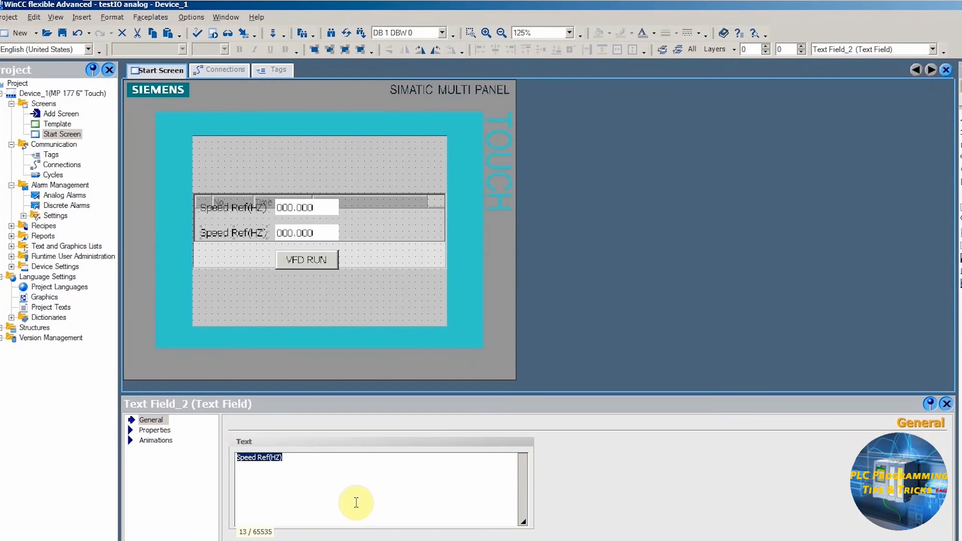
{"action": "type", "text": "Acutal"}
{"action": "type", "text": " F"}
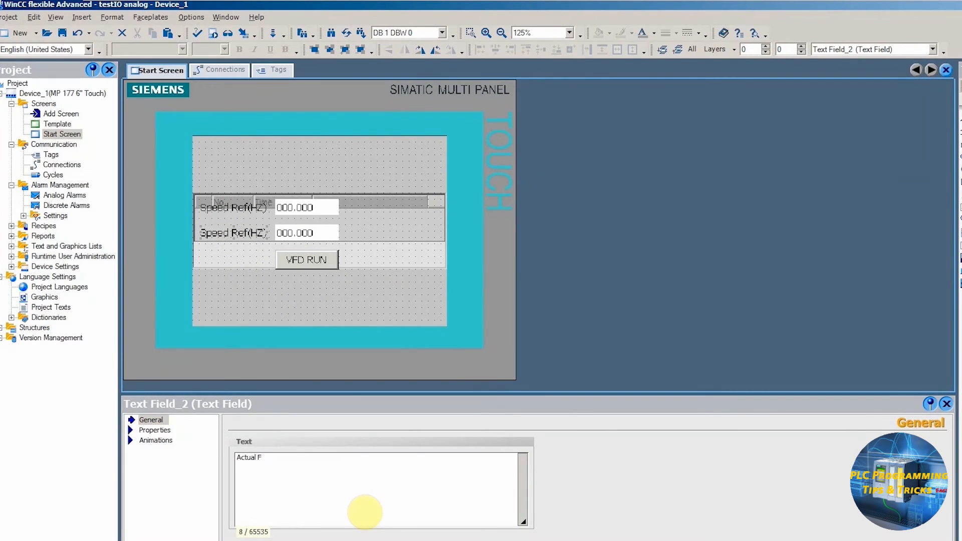
{"action": "type", "text": "req.(Hz"}
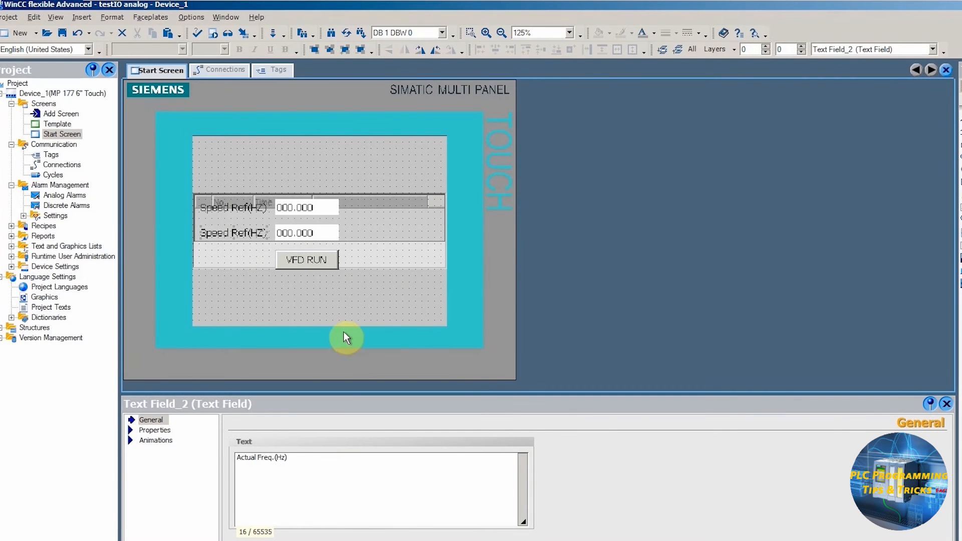
- Set the mode of the Speed Ref(HZ) IO field to Input
{"action": "left_click", "coordinate": [311, 206]}
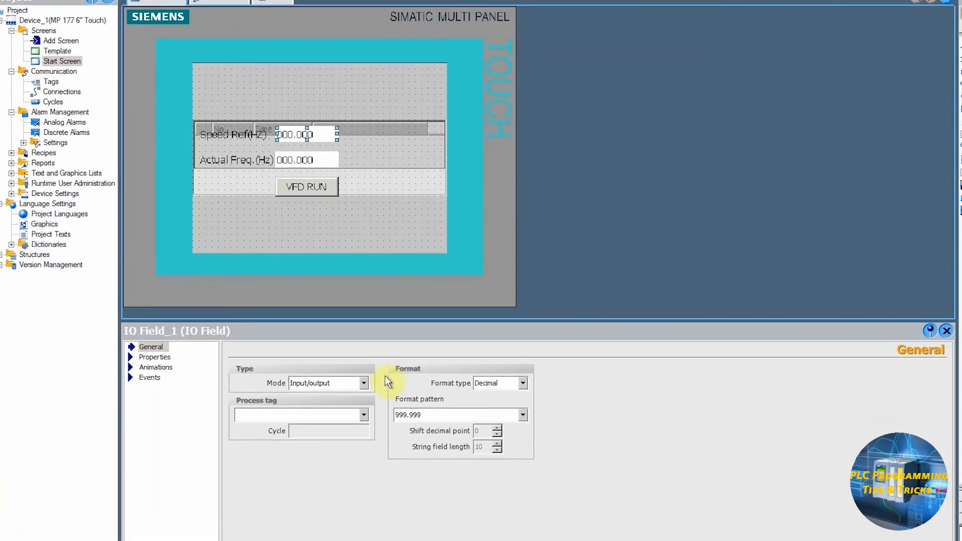
{"action": "left_click", "coordinate": [363, 383]}
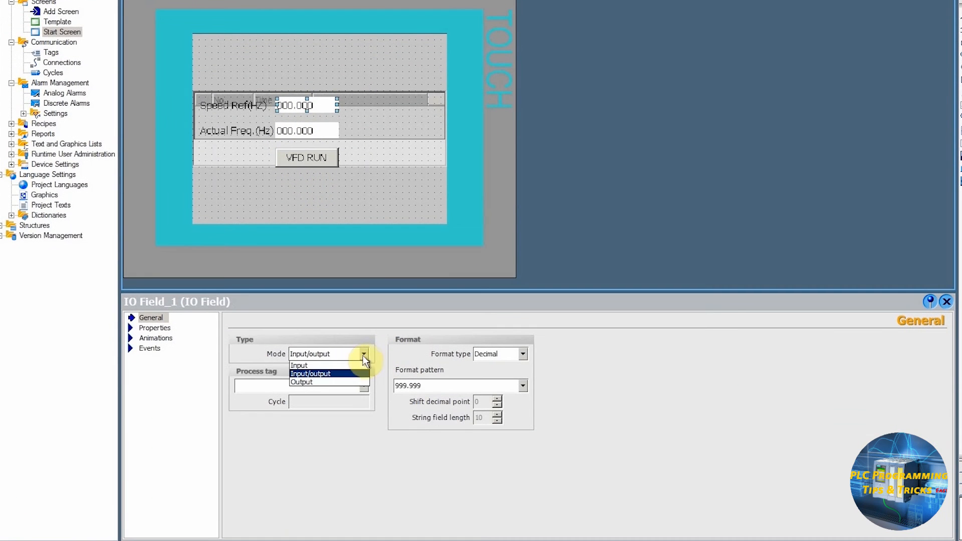
{"action": "left_click", "coordinate": [350, 395]}
- Assign MD20 from the CPU 314C-2 DP program's symbols as the process tag of the Speed Ref(HZ) IO field
{"action": "left_click", "coordinate": [337, 385]}
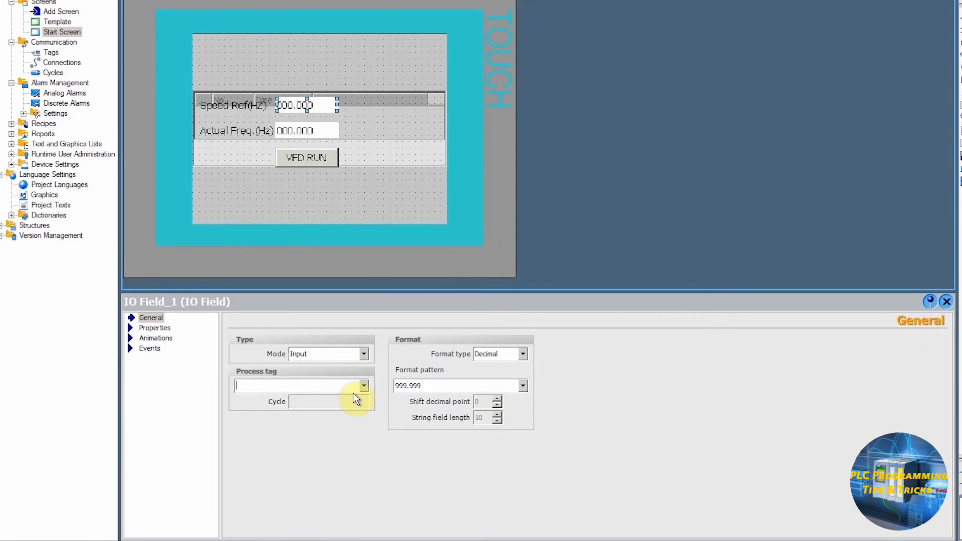
{"action": "left_click", "coordinate": [363, 386]}
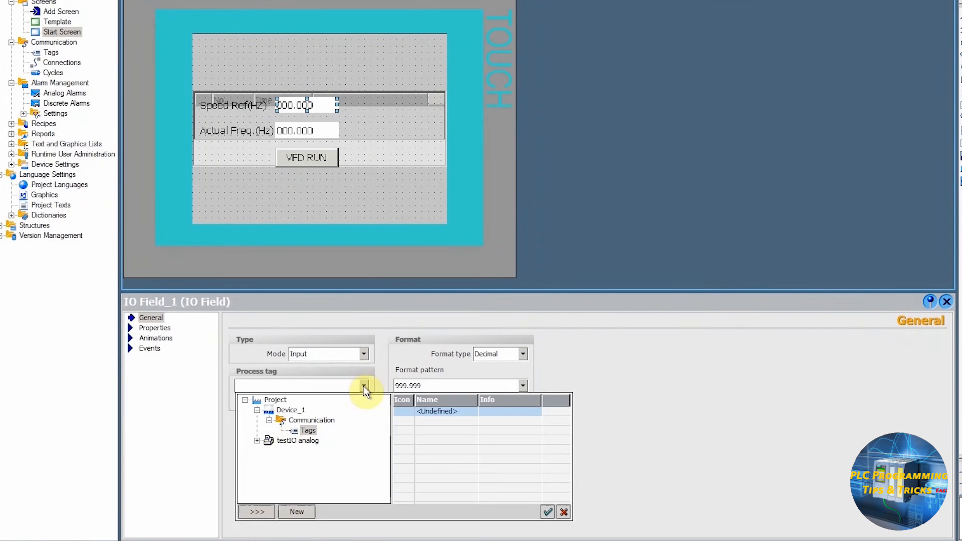
{"action": "left_click", "coordinate": [258, 440]}
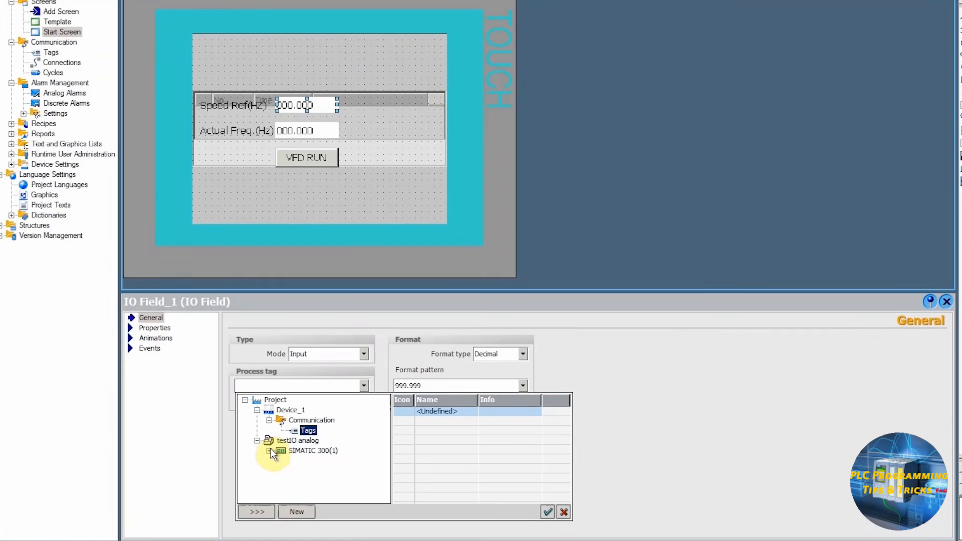
{"action": "left_click", "coordinate": [269, 451]}
{"action": "left_click", "coordinate": [282, 462]}
{"action": "left_click", "coordinate": [293, 471]}
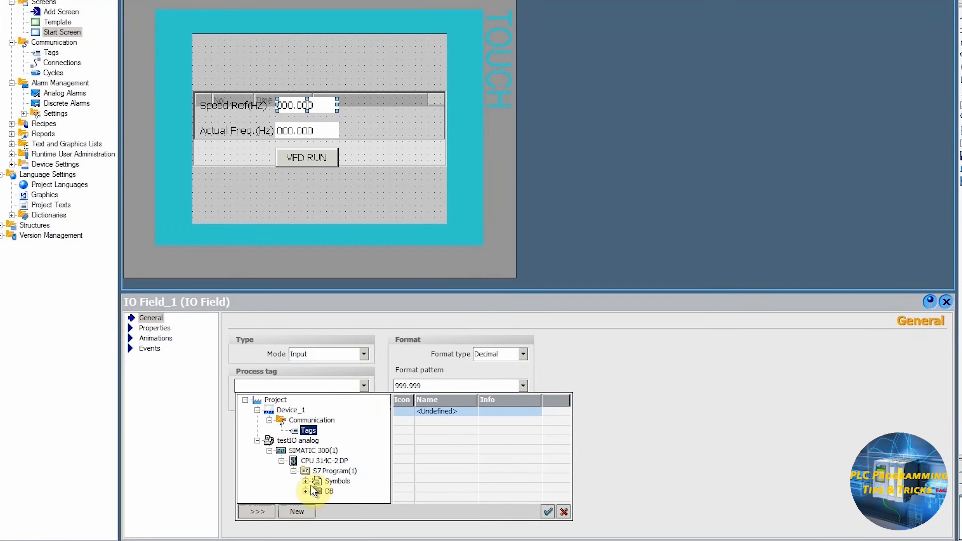
{"action": "left_click", "coordinate": [324, 482]}
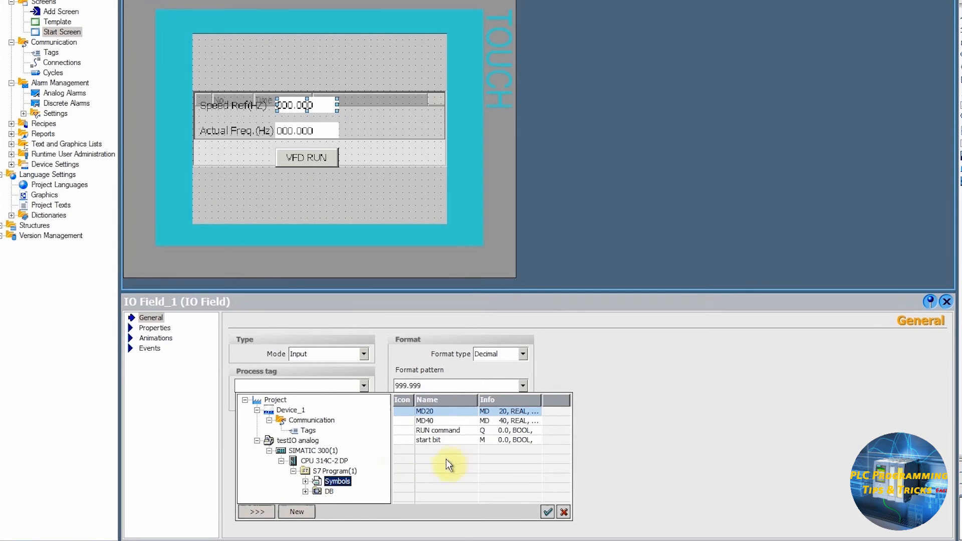
{"action": "left_click", "coordinate": [508, 414]}
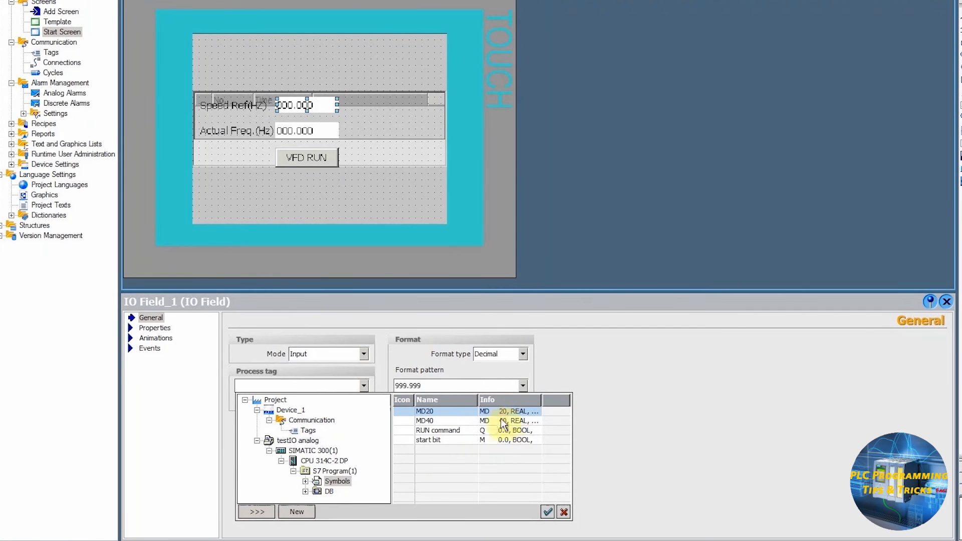
{"action": "left_click", "coordinate": [547, 512]}
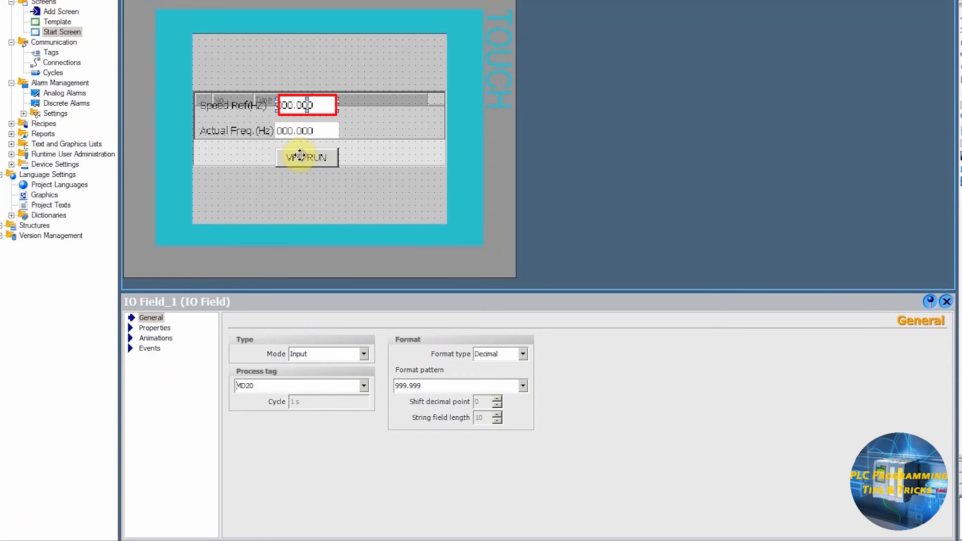
- Assign MD40 from the CPU 314C-2 DP program's symbols as the process tag of the Actual Freq.(Hz) IO field
{"action": "left_click", "coordinate": [294, 132]}
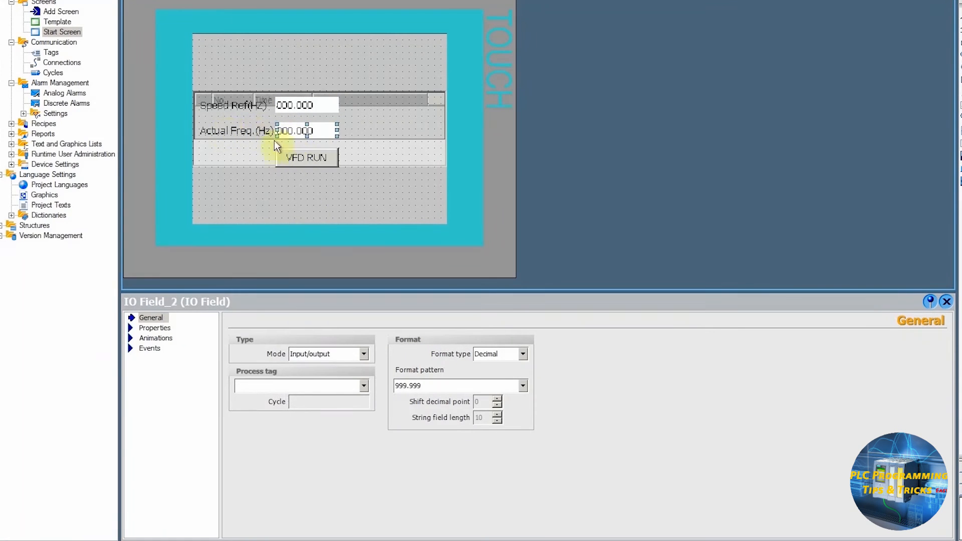
{"action": "left_click", "coordinate": [364, 386]}
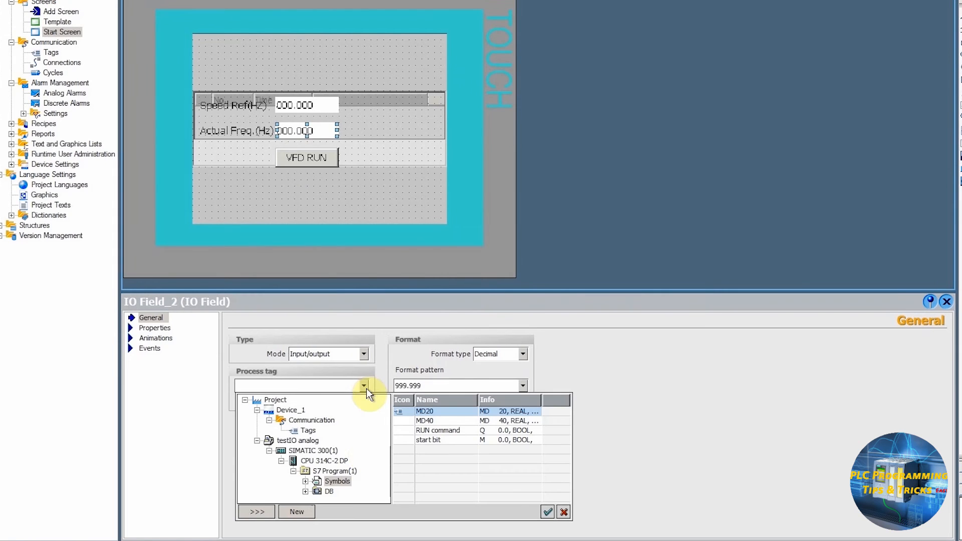
{"action": "left_click", "coordinate": [451, 421]}
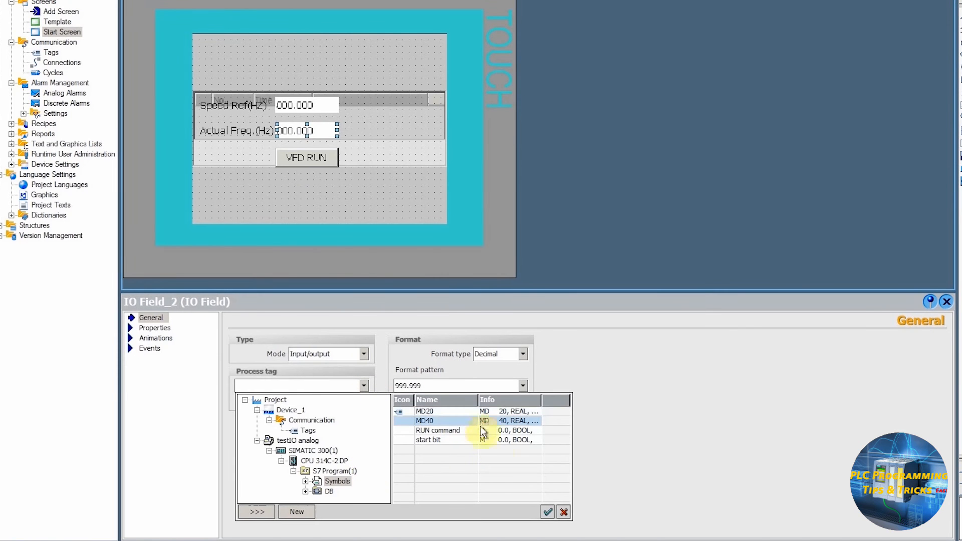
{"action": "left_click", "coordinate": [548, 511]}
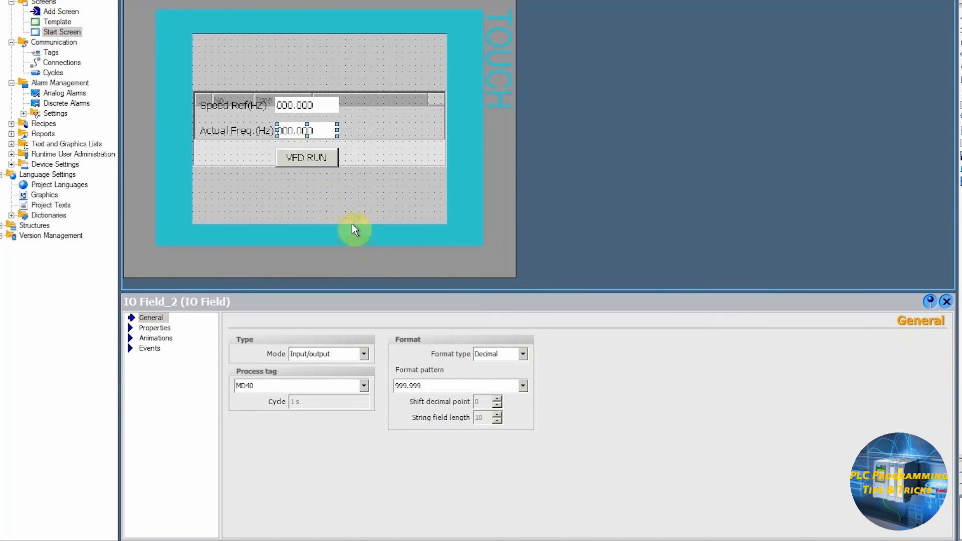
- Add the InvertBit function to the Click event of the VFD RUN button
{"action": "left_click", "coordinate": [303, 157]}
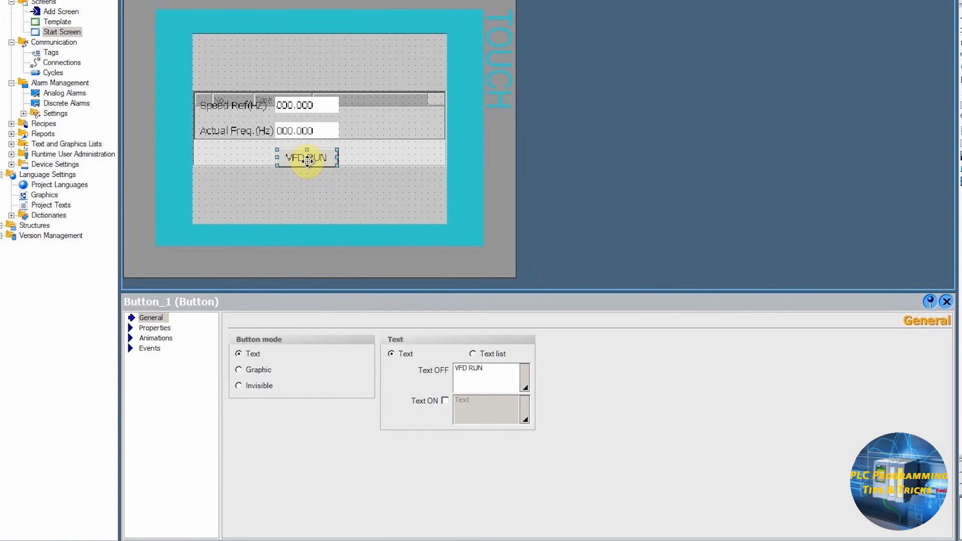
{"action": "left_click", "coordinate": [133, 348]}
{"action": "left_click", "coordinate": [154, 359]}
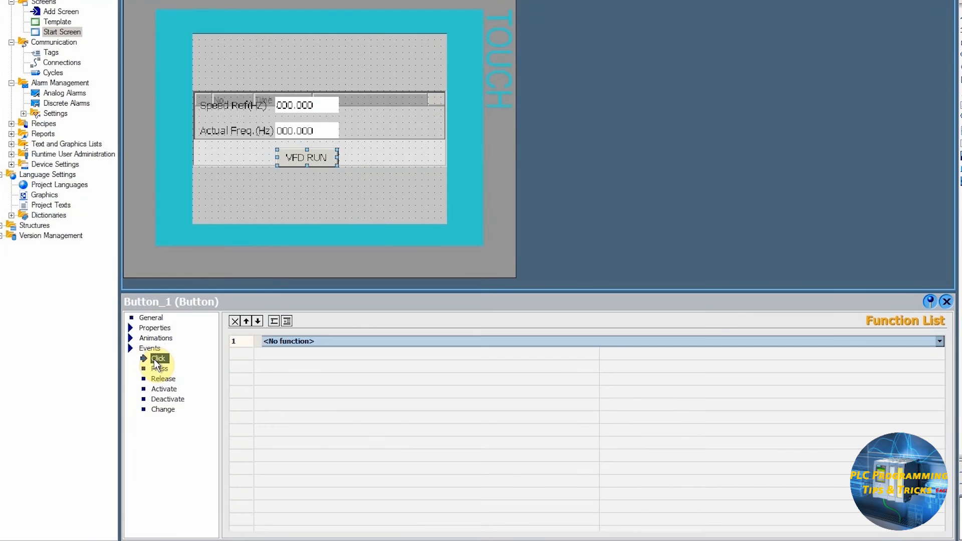
{"action": "left_click", "coordinate": [940, 341]}
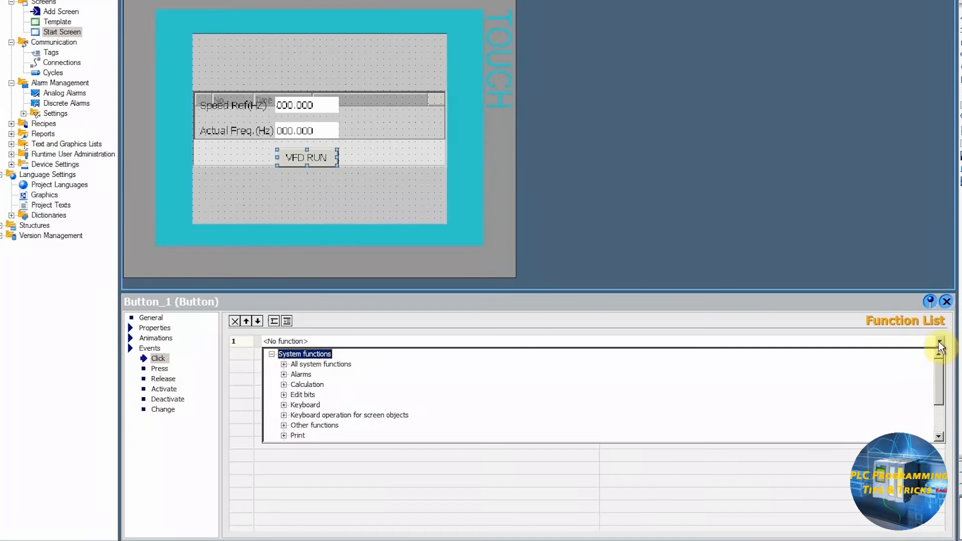
{"action": "left_click", "coordinate": [285, 395]}
{"action": "left_click", "coordinate": [312, 376]}
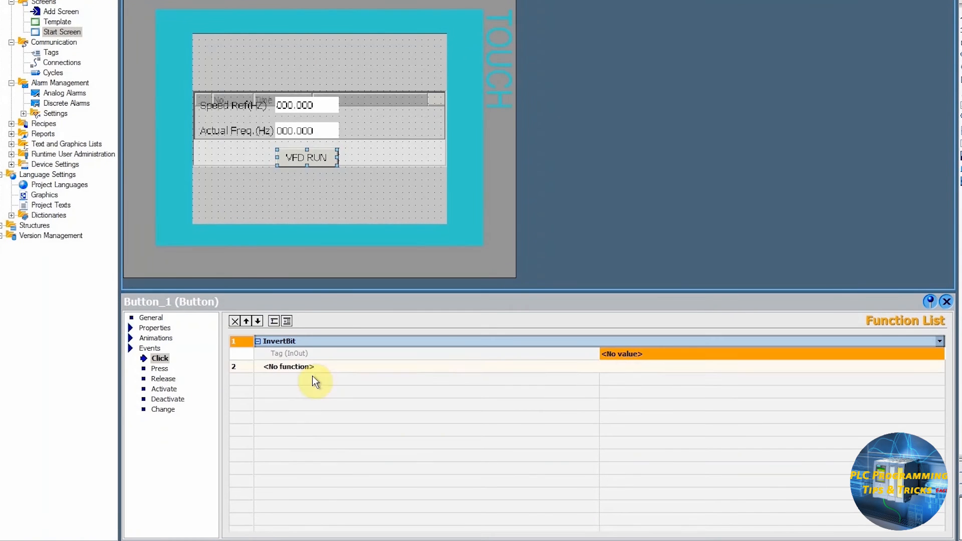
- Assign the PLC symbol "start bit" as the tag of the button's InvertBit function
{"action": "left_click", "coordinate": [777, 354]}
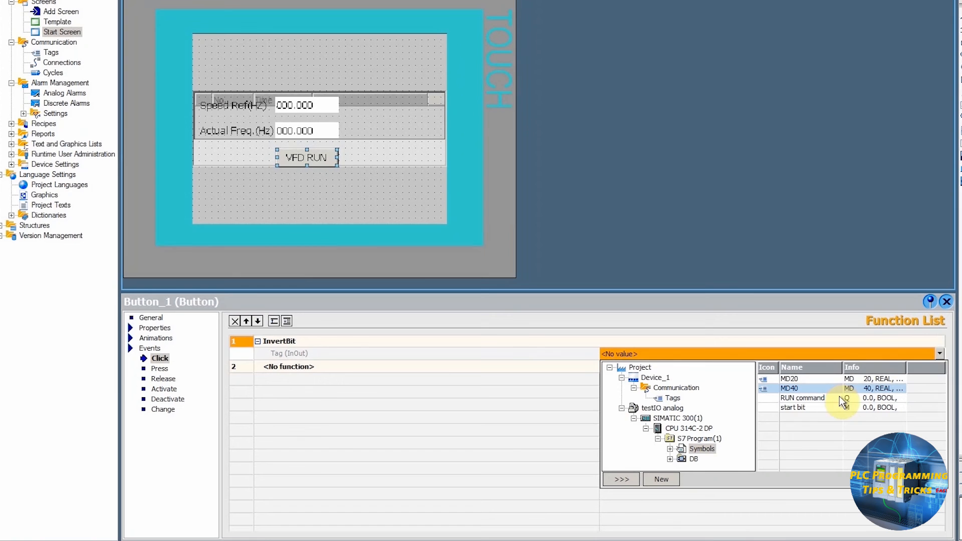
{"action": "left_click", "coordinate": [796, 409]}
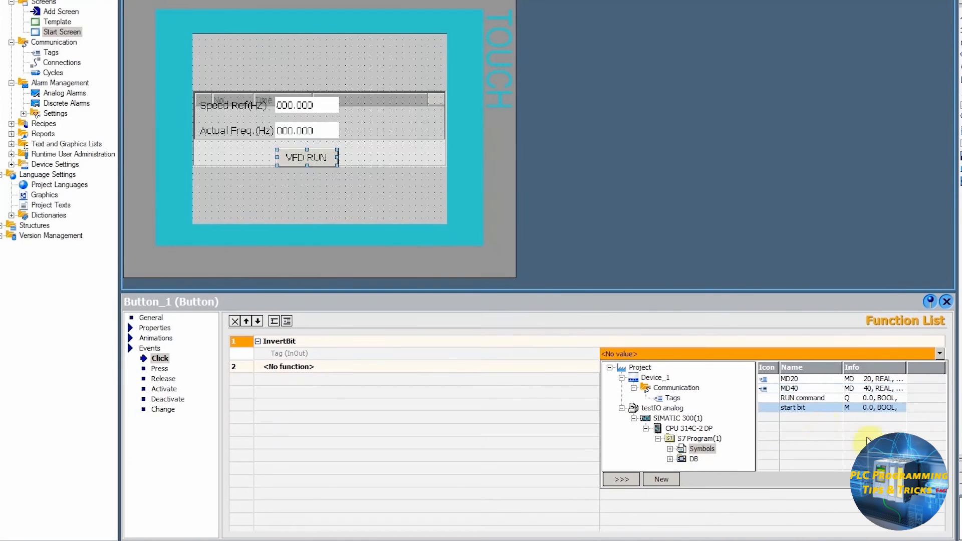
{"action": "left_click", "coordinate": [928, 480]}
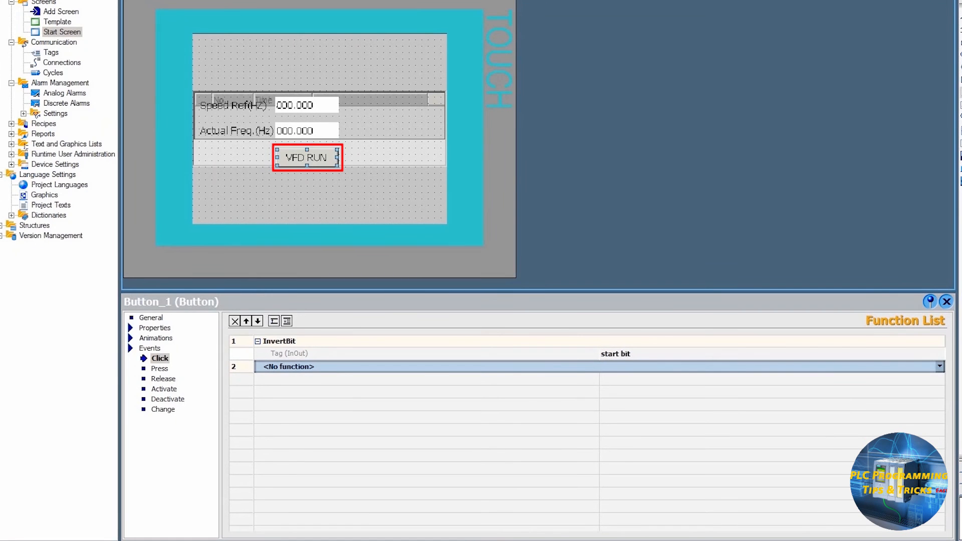
- Add a title text field reading "Motor Speed Control wth VFD" above the Speed Ref(HZ) field
{"action": "left_click_drag", "start_coordinate": [496, 50], "coordinate": [245, 60]}
{"action": "type", "text": "Mo"}
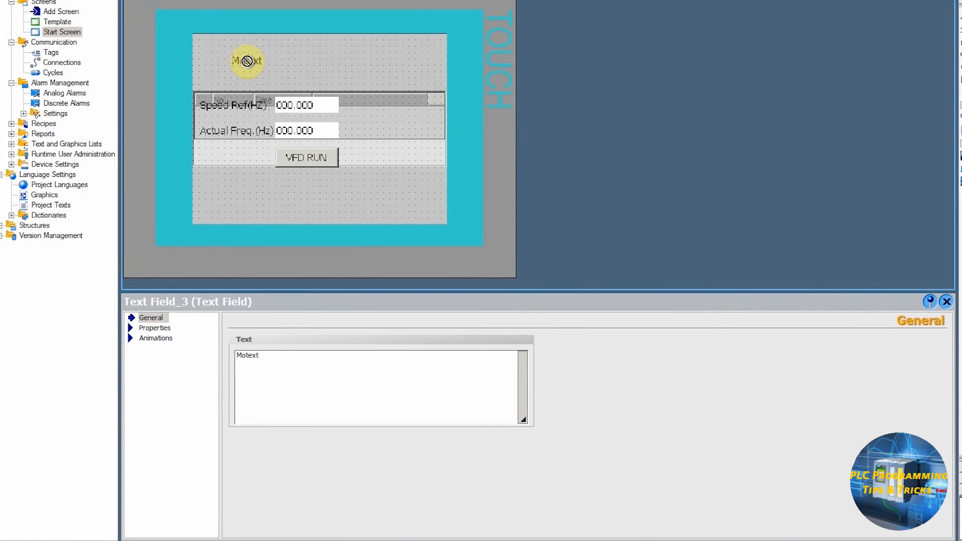
{"action": "type", "text": "tor Speed Control wthVFD"}
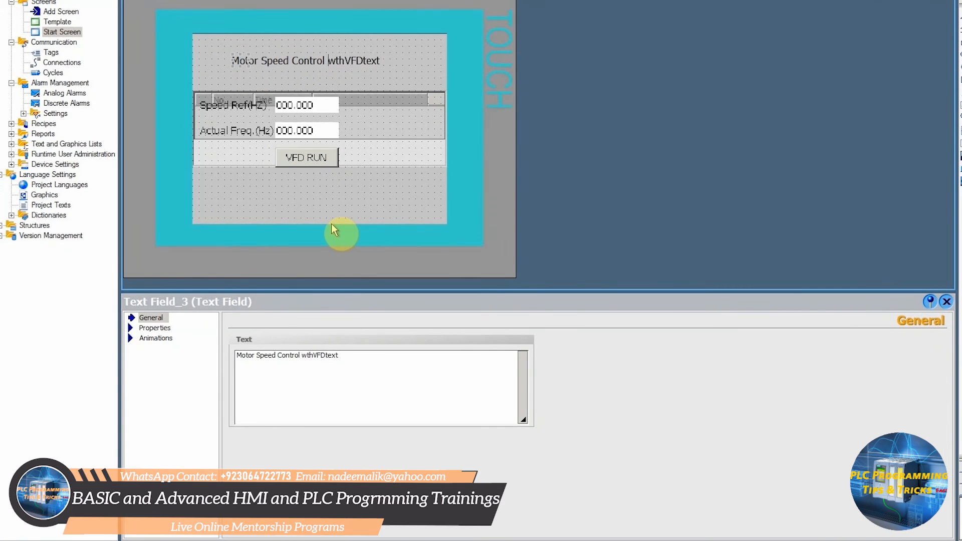
{"action": "left_click", "coordinate": [347, 355]}
{"action": "key", "text": "BackSpace"}
{"action": "key", "text": "BackSpace"}
{"action": "key", "text": "BackSpace"}
{"action": "key", "text": "BackSpace"}
{"action": "left_click", "coordinate": [313, 356]}
- Set the title's font to Tahoma, 16pt and center the title above the fields
{"action": "left_click", "coordinate": [307, 63]}
{"action": "left_click", "coordinate": [155, 328]}
{"action": "left_click", "coordinate": [158, 358]}
{"action": "left_click", "coordinate": [364, 354]}
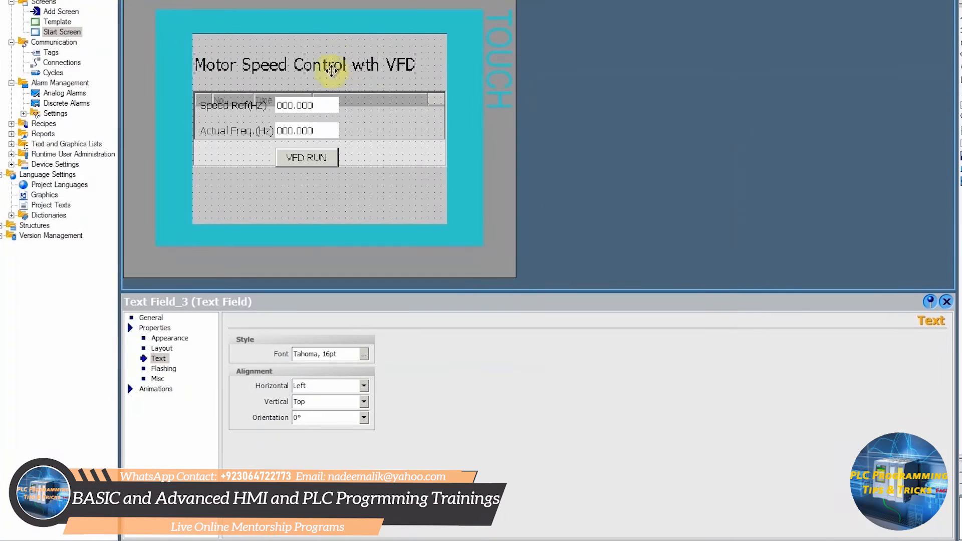
{"action": "left_click_drag", "start_coordinate": [332, 71], "coordinate": [345, 70]}
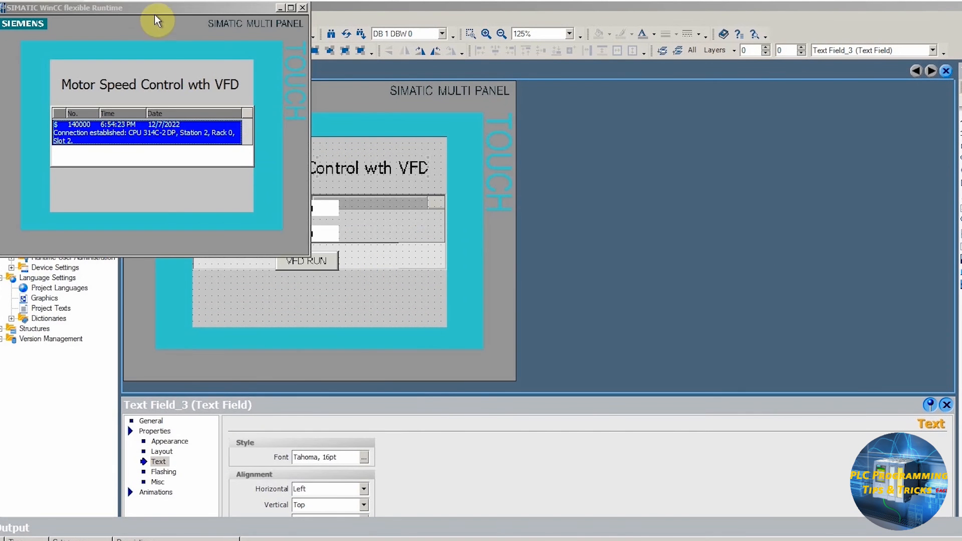
- Bring the running HMI screen in front of its alarm window and place the runtime window beside the OB1 ladder program
{"action": "left_click_drag", "start_coordinate": [154, 14], "coordinate": [161, 77]}
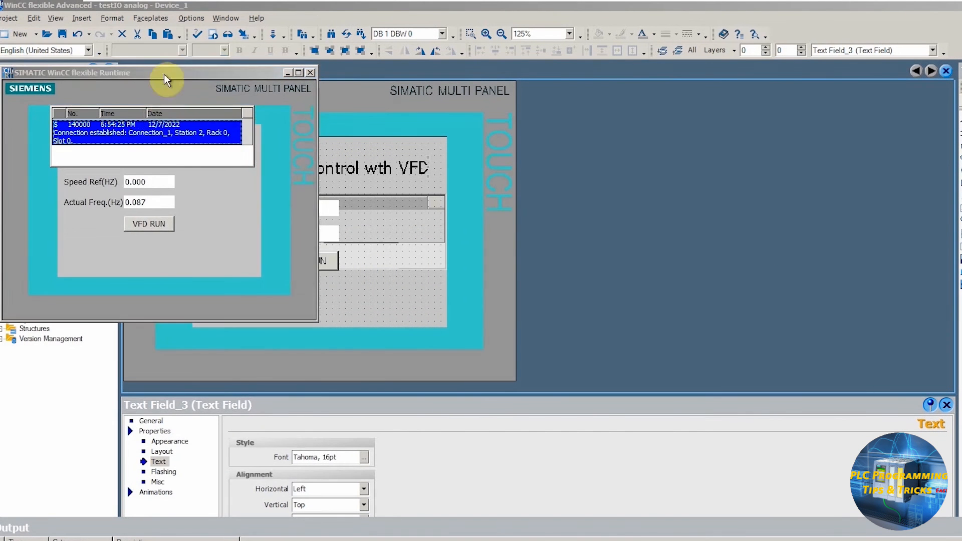
{"action": "left_click", "coordinate": [170, 141]}
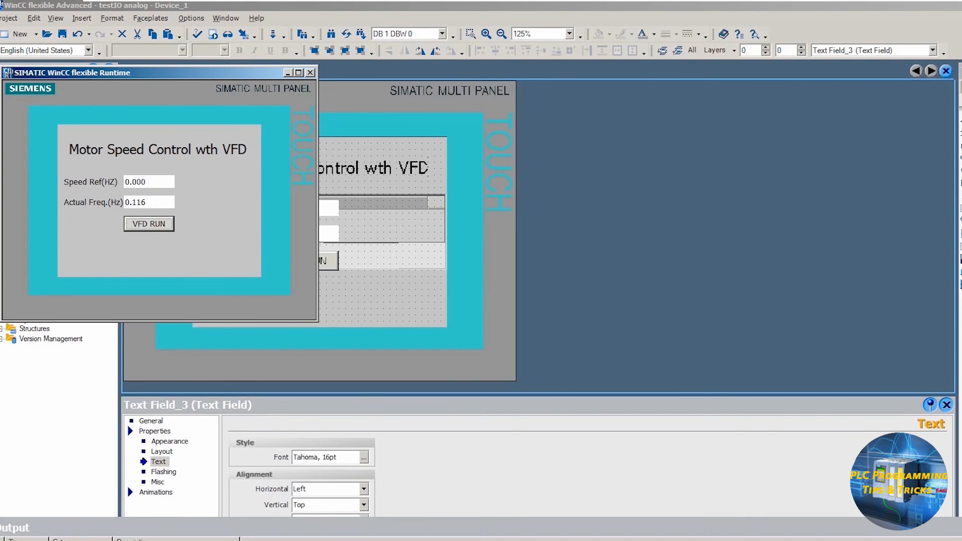
{"action": "left_click", "coordinate": [960, 6]}
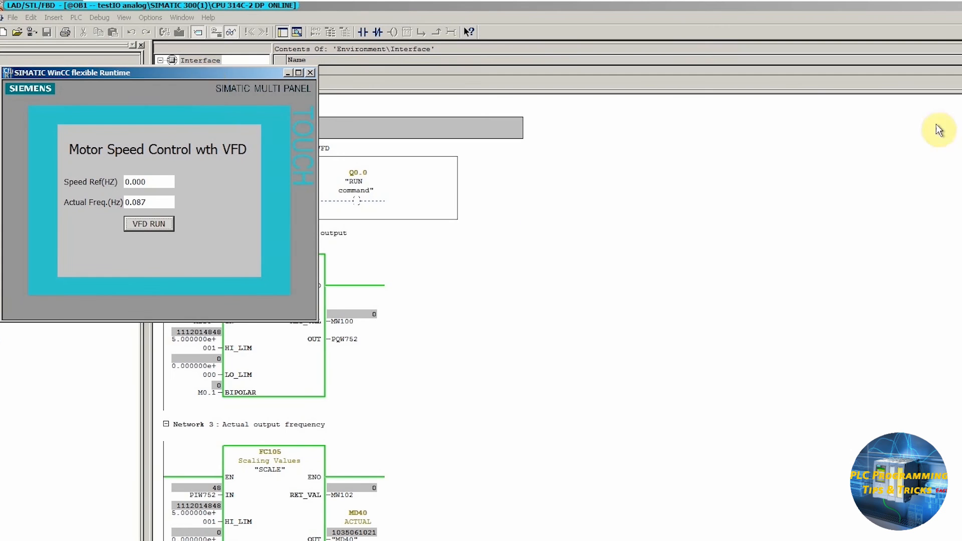
{"action": "left_click_drag", "start_coordinate": [210, 75], "coordinate": [633, 279]}
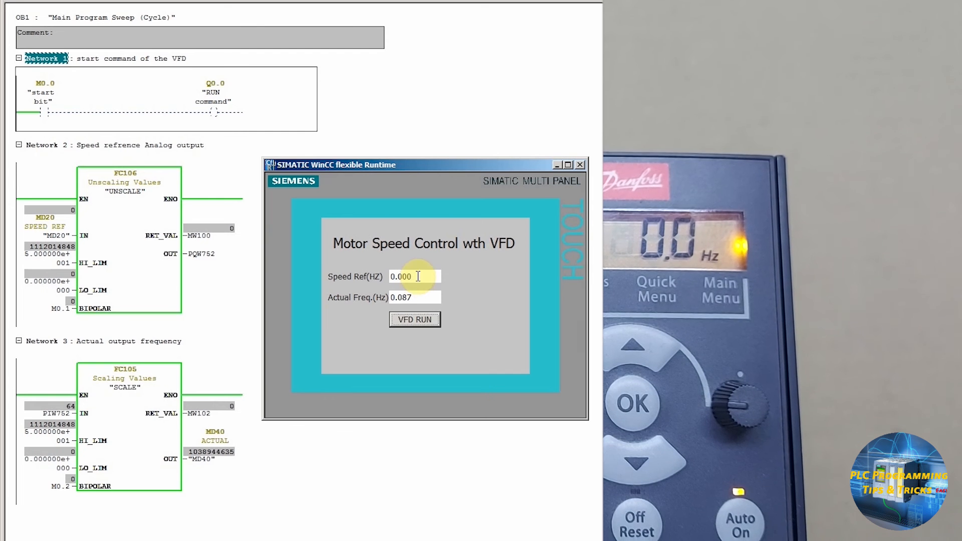
- Set the Speed Ref(HZ) value on the running HMI screen to 10.15
{"action": "left_click", "coordinate": [412, 275]}
{"action": "left_click", "coordinate": [383, 251]}
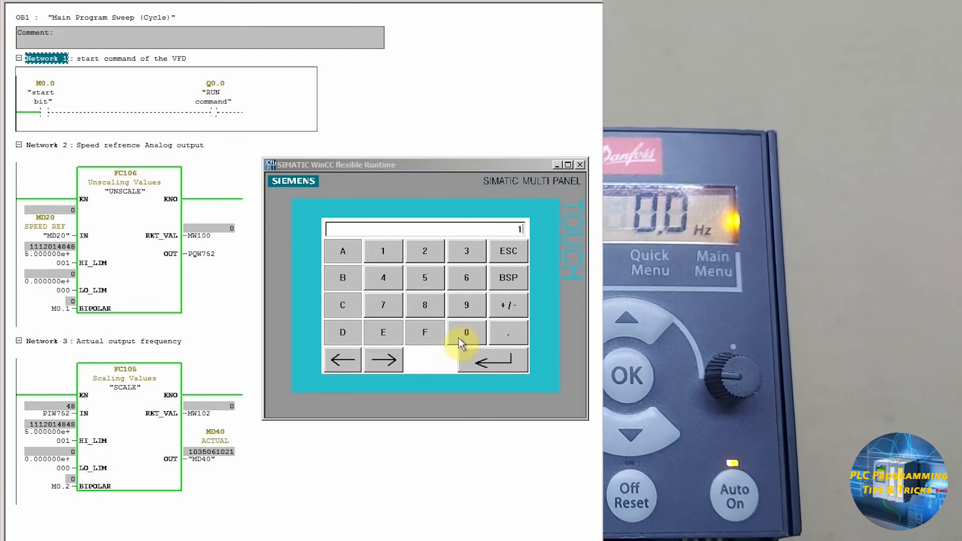
{"action": "left_click", "coordinate": [460, 336]}
{"action": "left_click", "coordinate": [501, 335]}
{"action": "left_click", "coordinate": [384, 253]}
{"action": "left_click", "coordinate": [424, 279]}
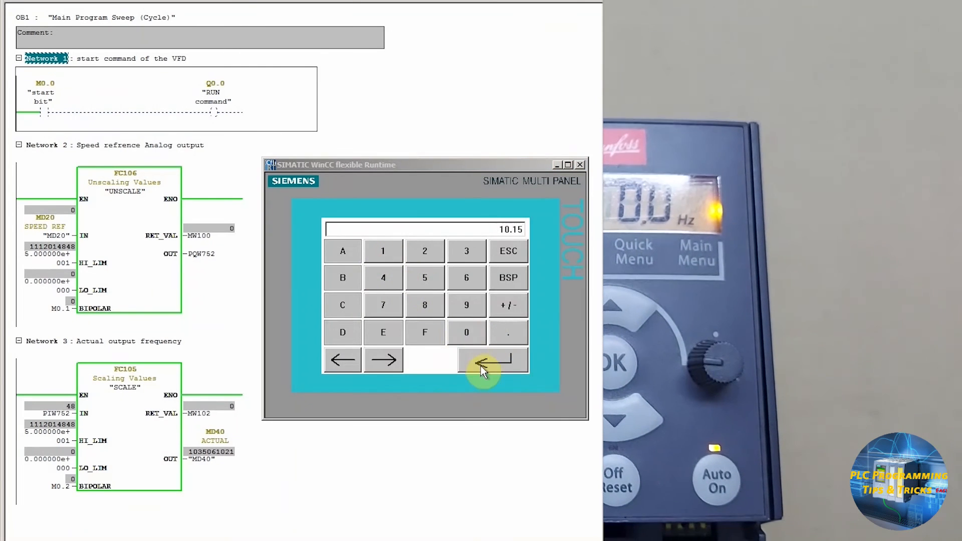
{"action": "left_click", "coordinate": [480, 366]}
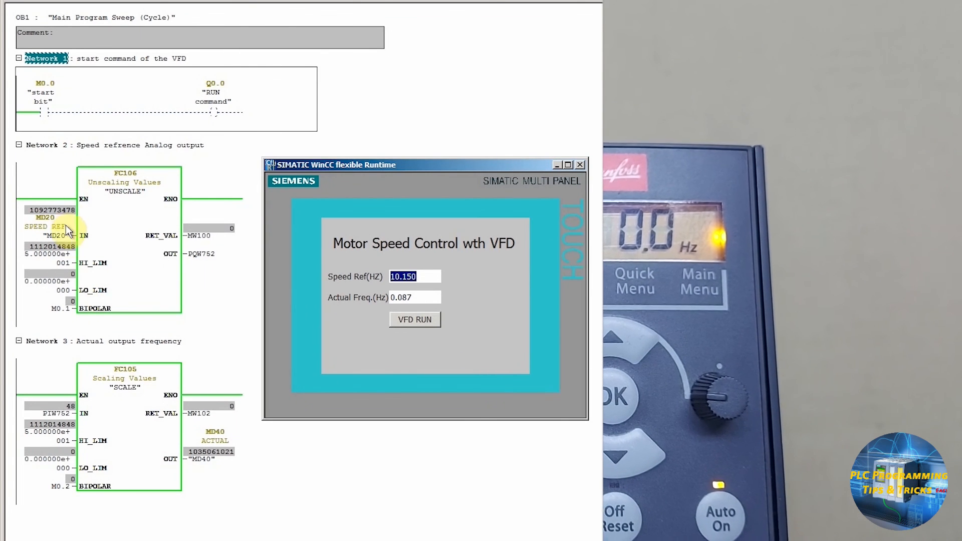
- Switch the representation of the monitored MD20 value in Network 2 to Floating-Point
{"action": "right_click", "coordinate": [63, 212]}
{"action": "mouse_move", "coordinate": [125, 236]}
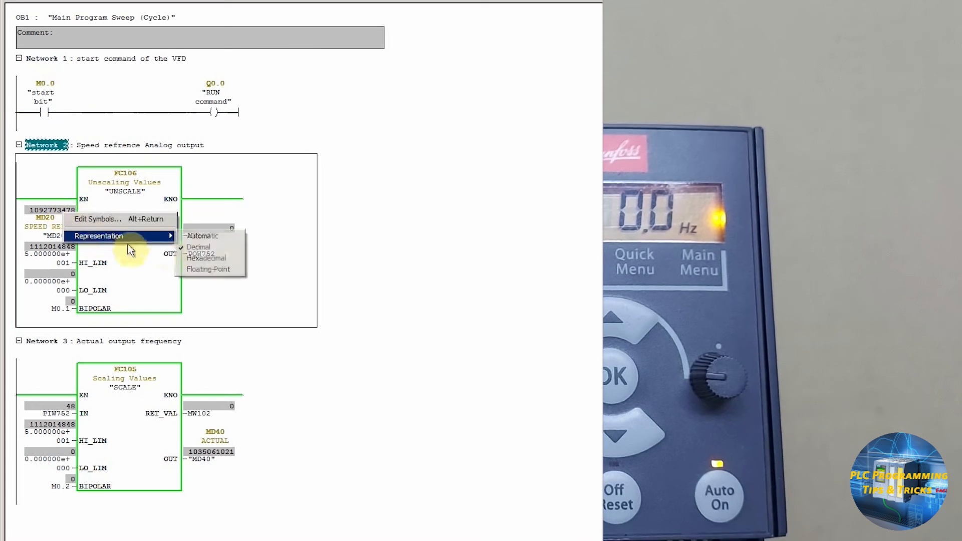
{"action": "left_click", "coordinate": [206, 271]}
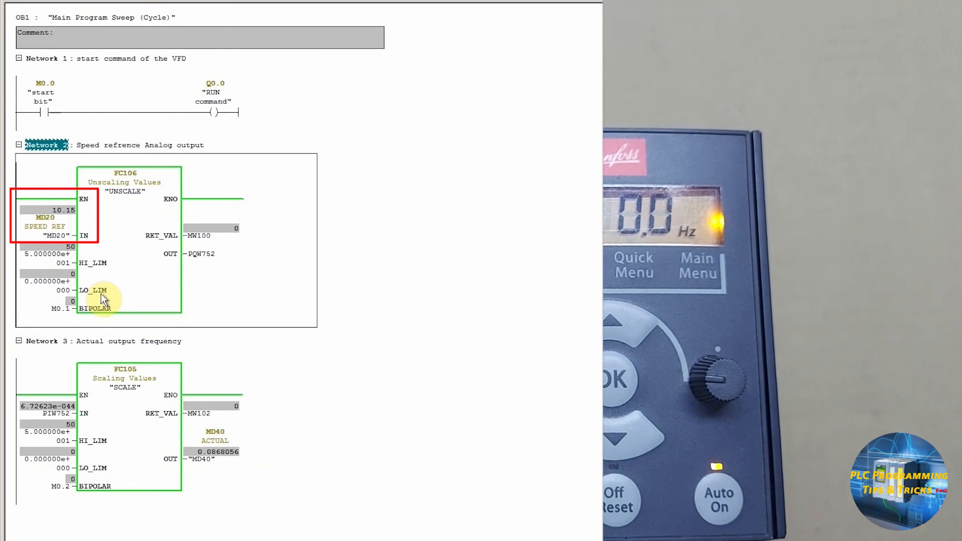
- Return to the HMI runtime window and start the drive with the VFD RUN control
{"action": "left_click", "coordinate": [166, 540]}
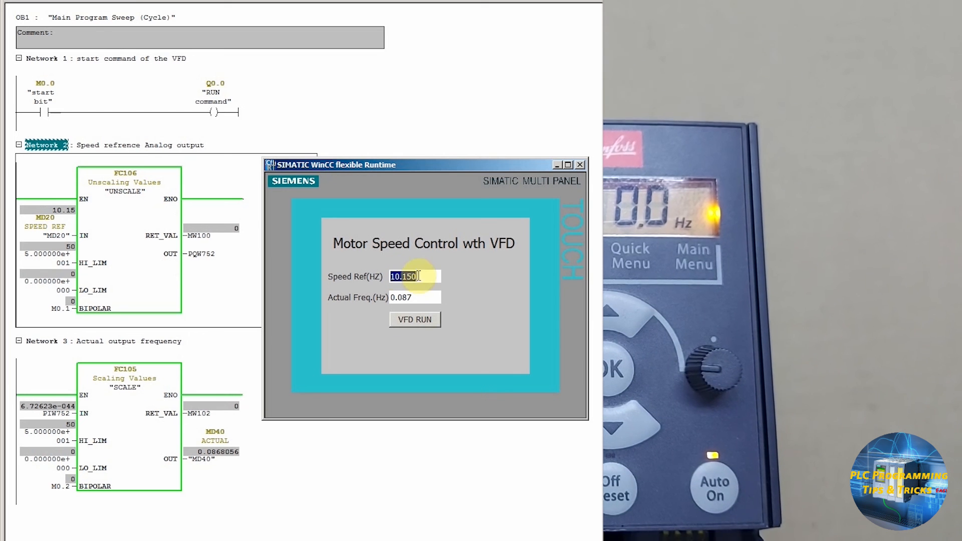
{"action": "left_click", "coordinate": [421, 323]}
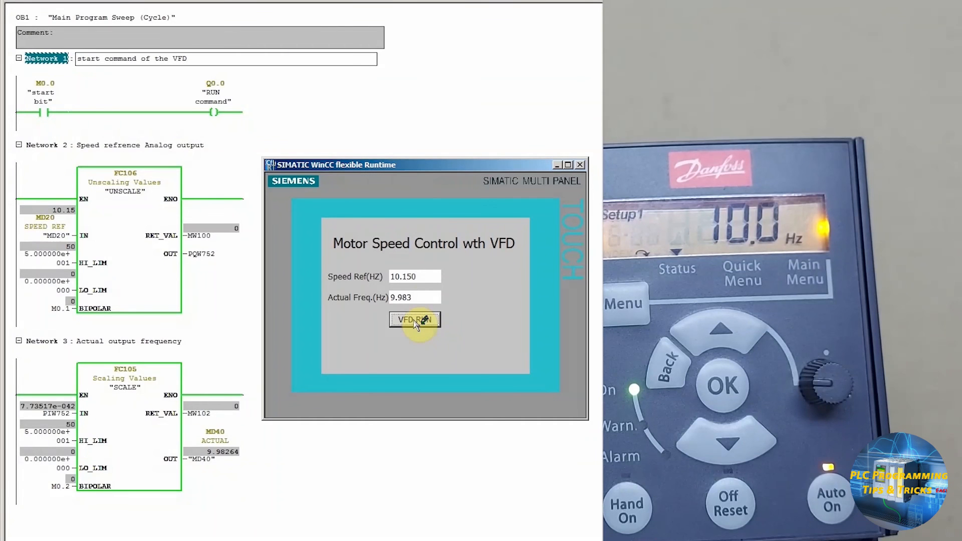
- Set the Speed Ref(HZ) value to 45.56 while the drive is running
{"action": "left_click", "coordinate": [426, 276]}
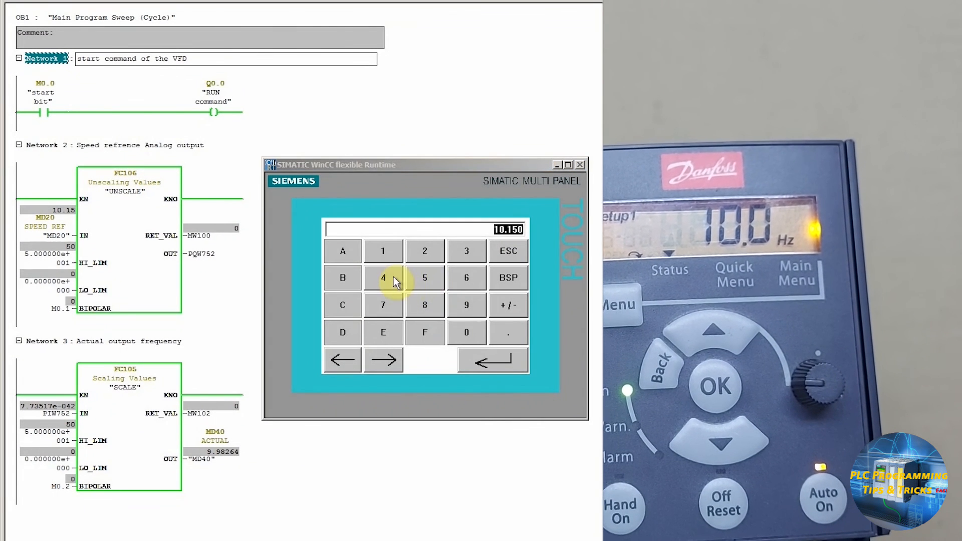
{"action": "left_click", "coordinate": [393, 276]}
{"action": "left_click", "coordinate": [431, 280]}
{"action": "left_click", "coordinate": [508, 332]}
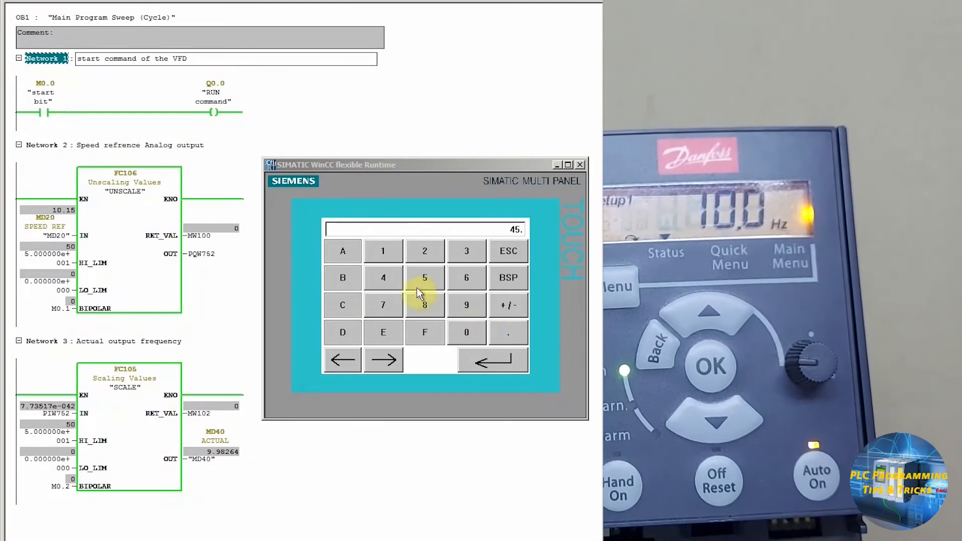
{"action": "left_click", "coordinate": [425, 278]}
{"action": "left_click", "coordinate": [466, 277]}
{"action": "left_click", "coordinate": [489, 361]}
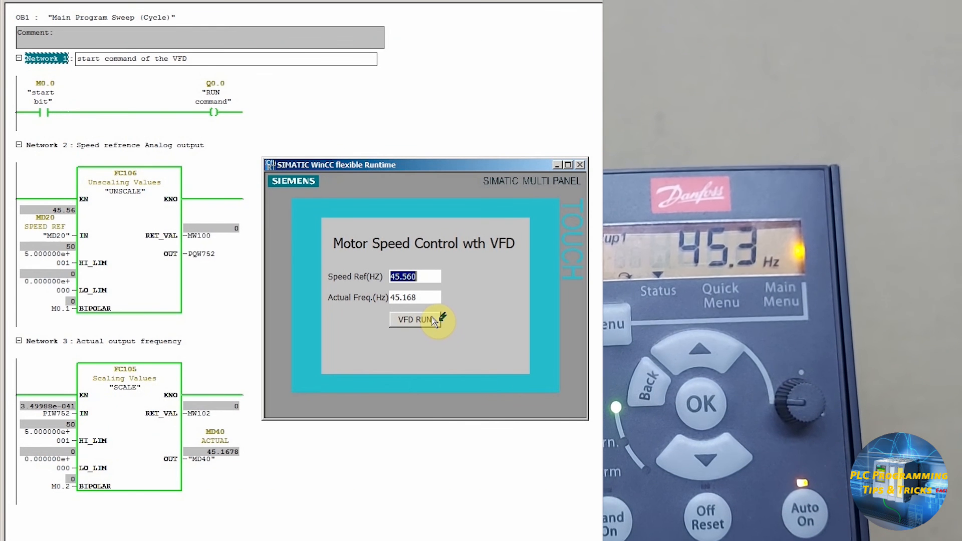
- Stop the drive with the VFD RUN control and enter 15 for the Speed Ref(HZ) value
{"action": "left_click", "coordinate": [434, 321]}
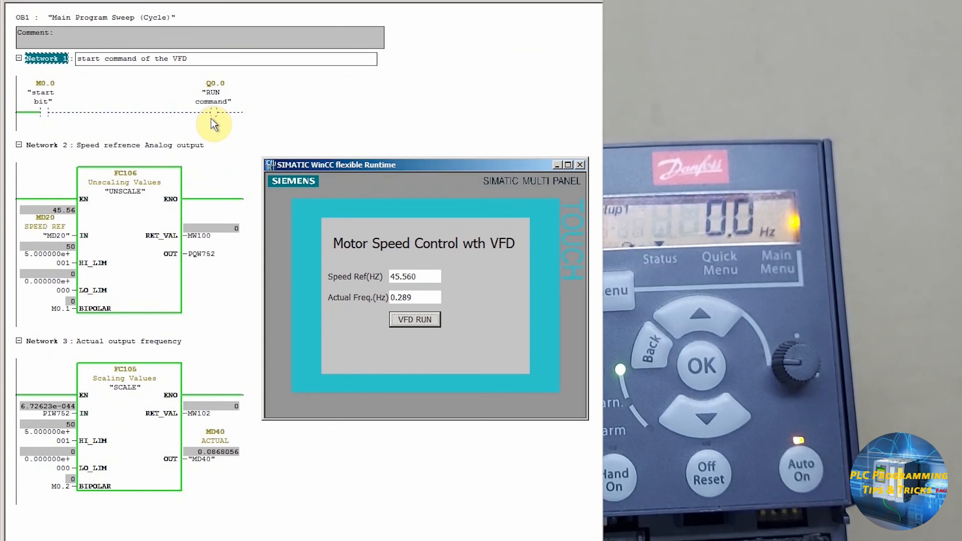
{"action": "left_click", "coordinate": [424, 277]}
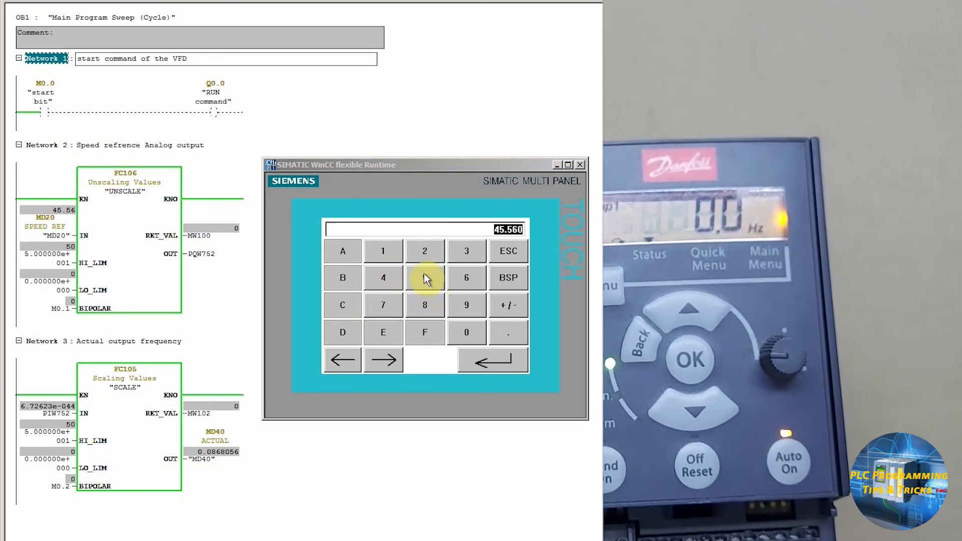
{"action": "left_click", "coordinate": [394, 256]}
{"action": "left_click", "coordinate": [425, 278]}
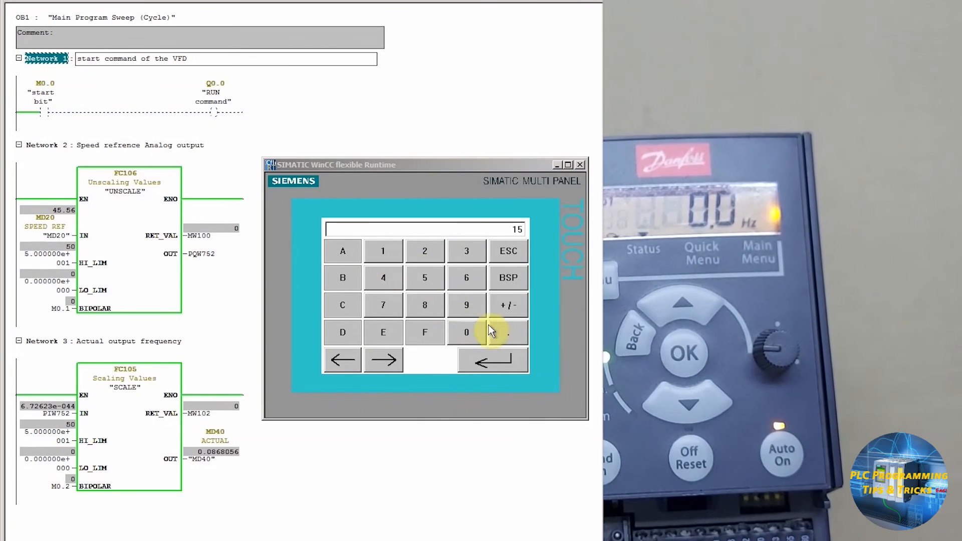